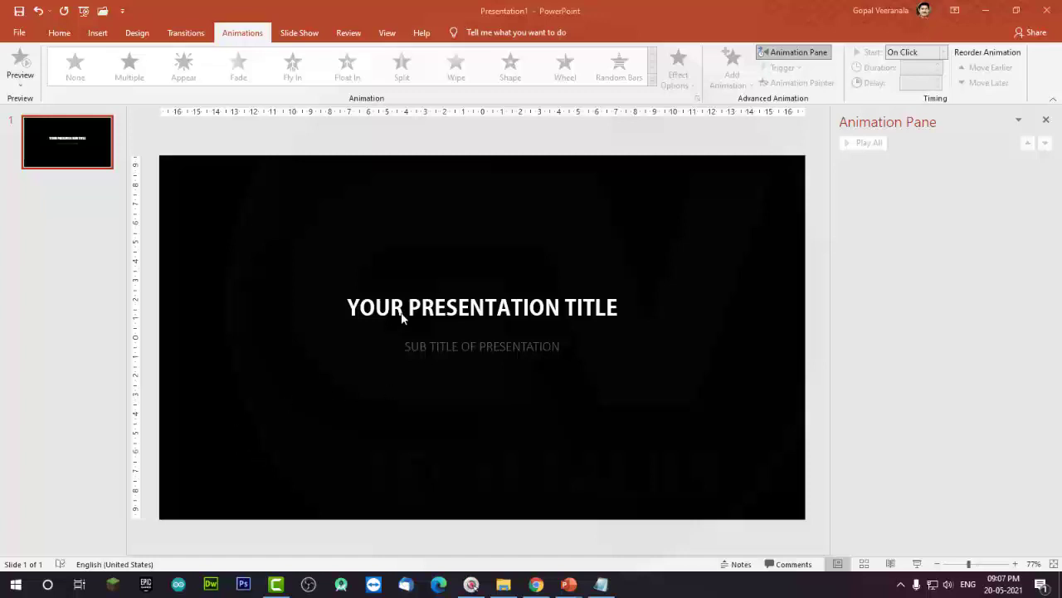
left_click(414, 288)
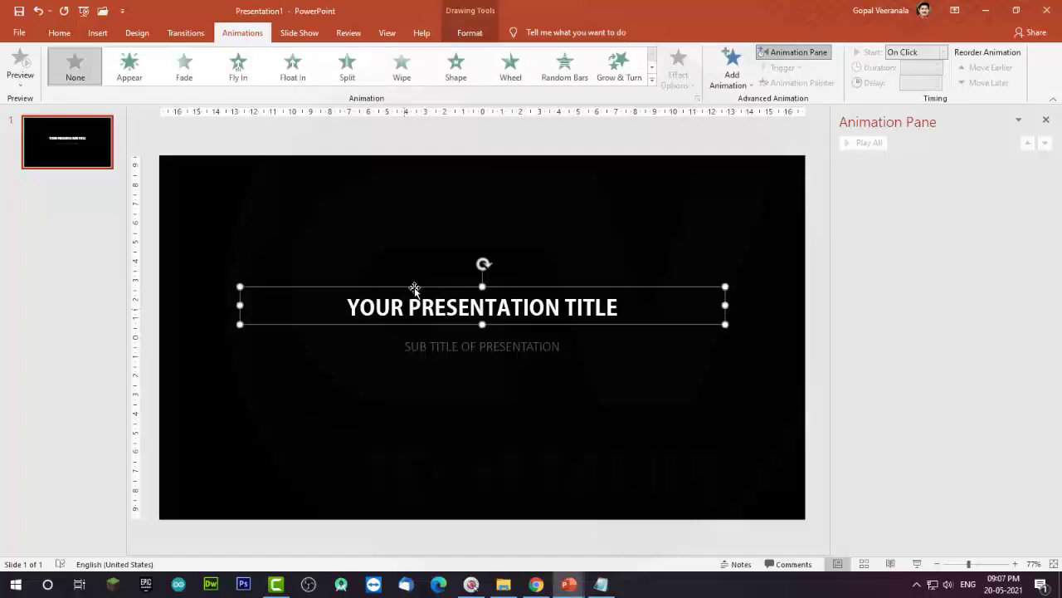
left_click(547, 338)
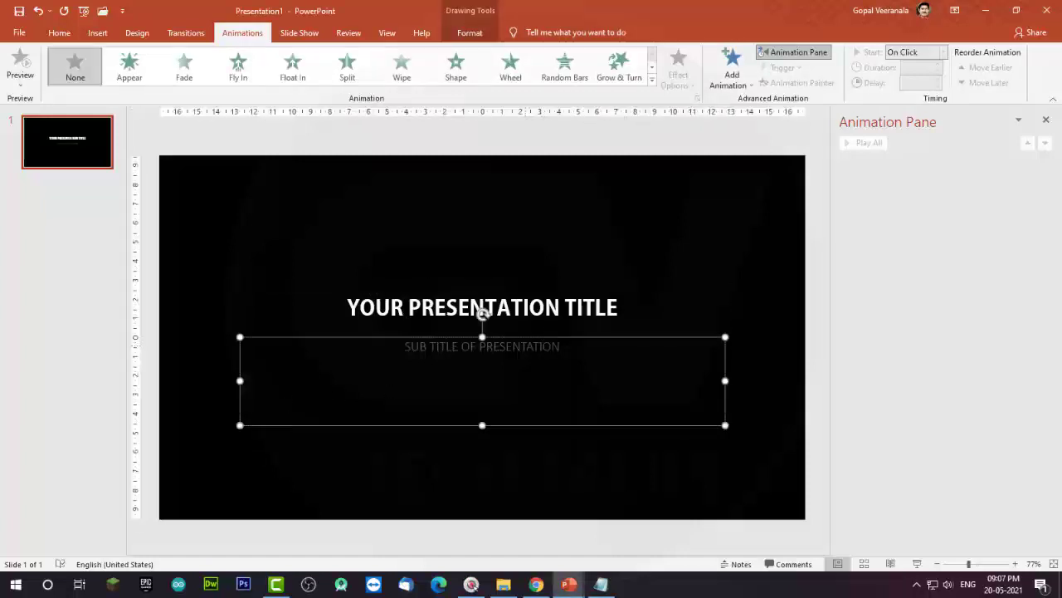
key("Escape")
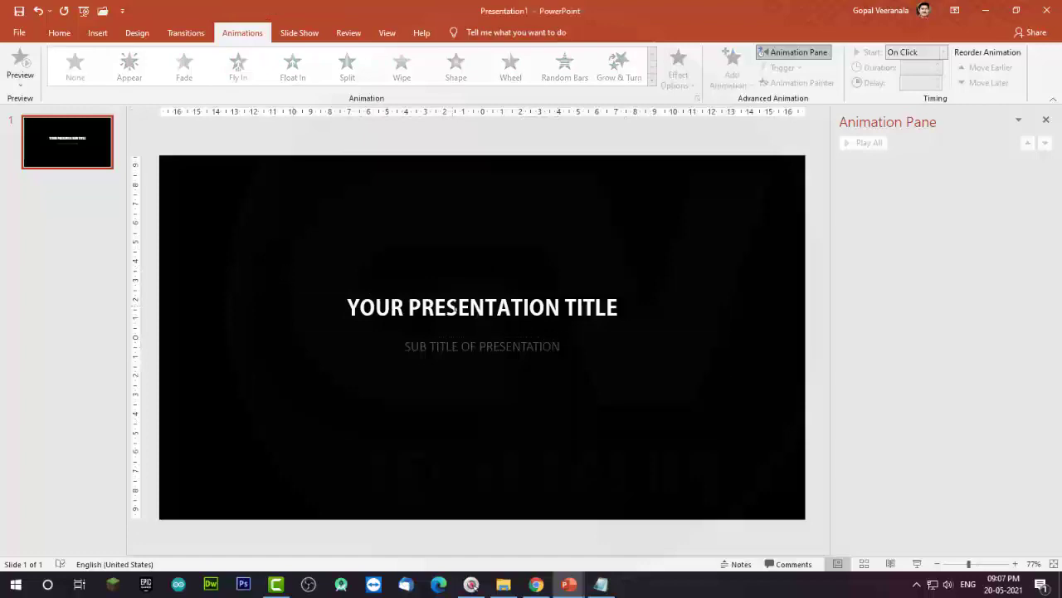
left_click(488, 292)
left_click(534, 335)
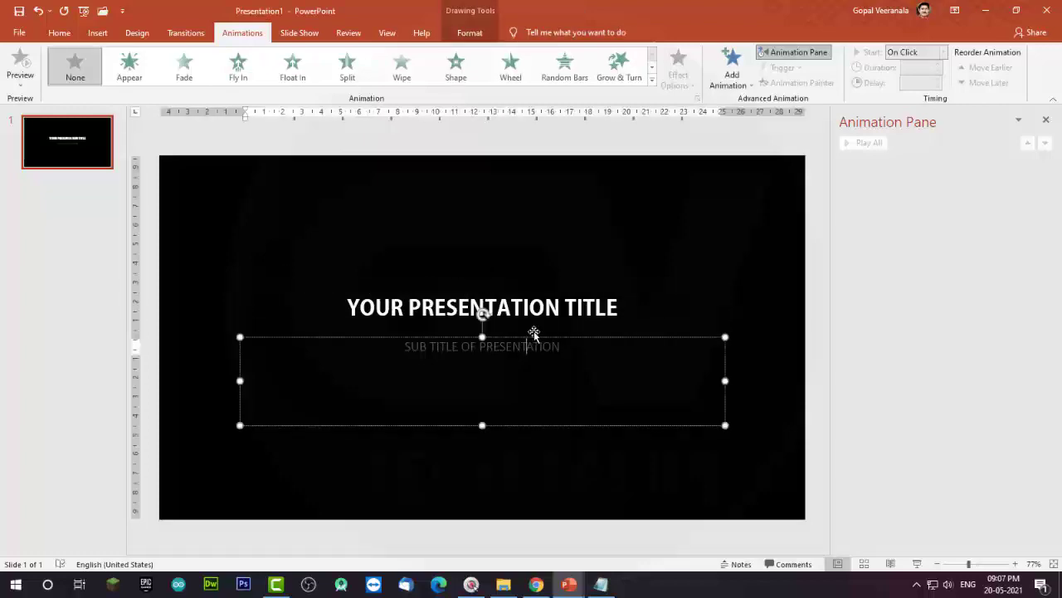
left_click(465, 306)
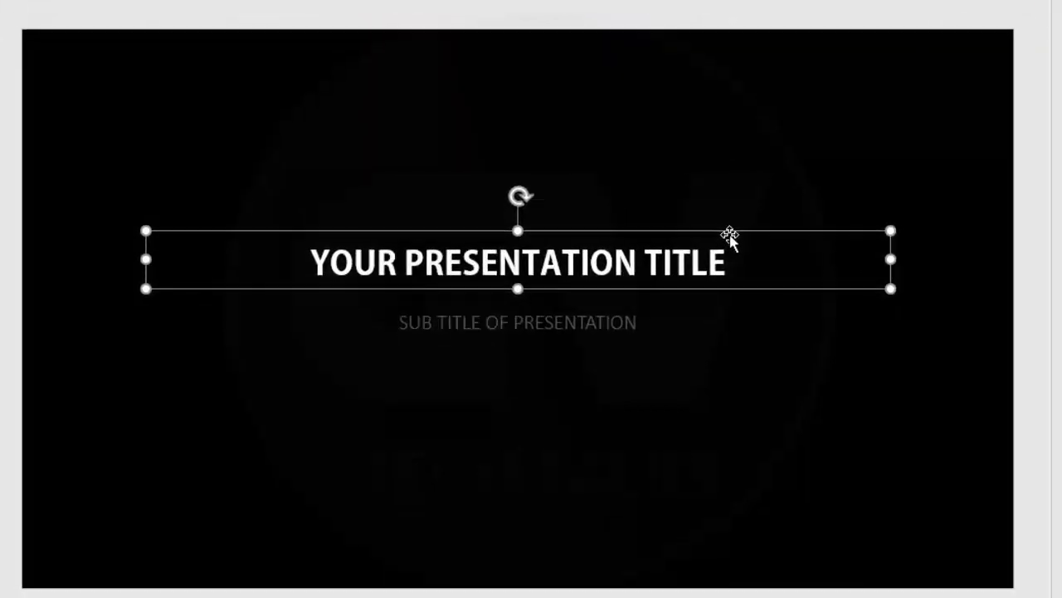
left_click(600, 303)
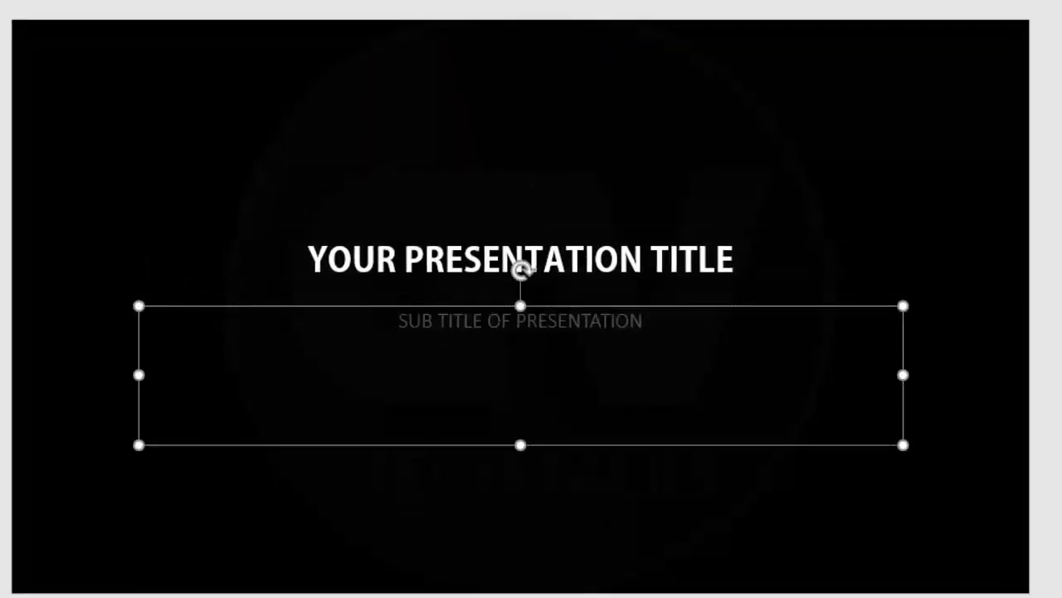
left_click(899, 160)
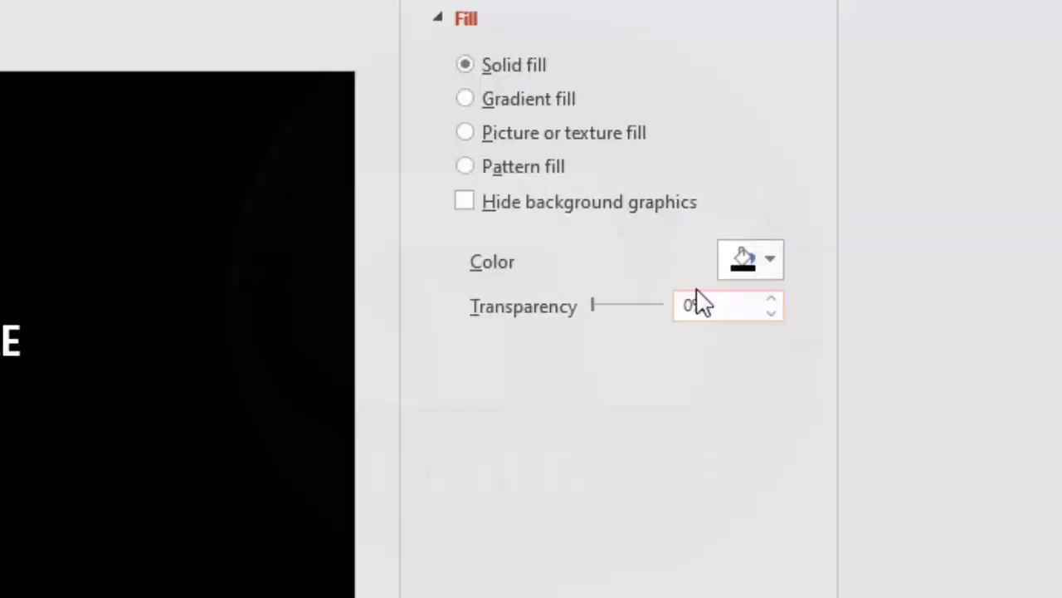
Check the black slide background colour and select the title box
left_click(757, 274)
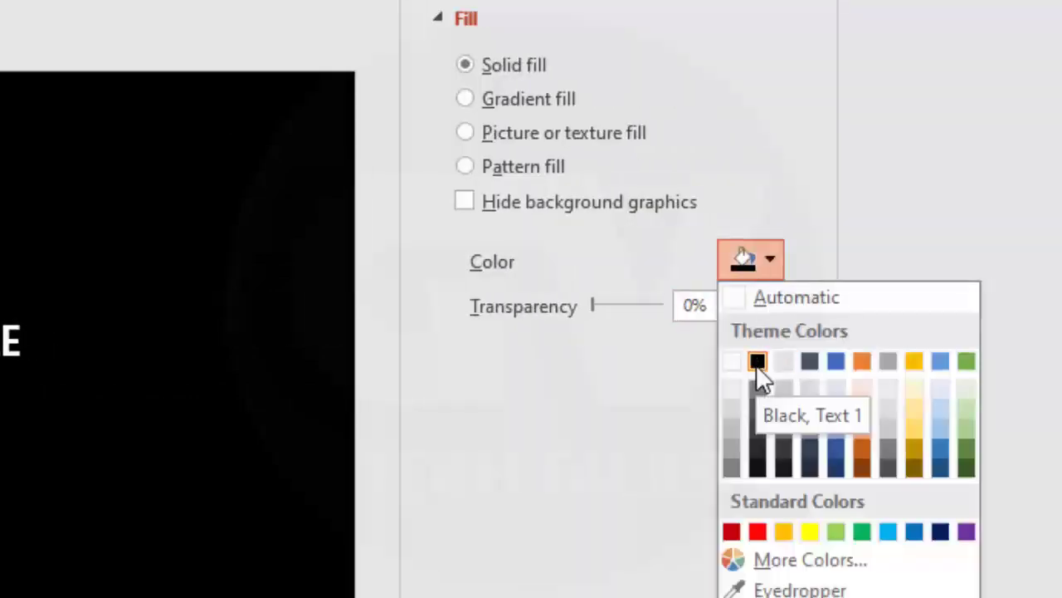
left_click(756, 364)
left_click(423, 314)
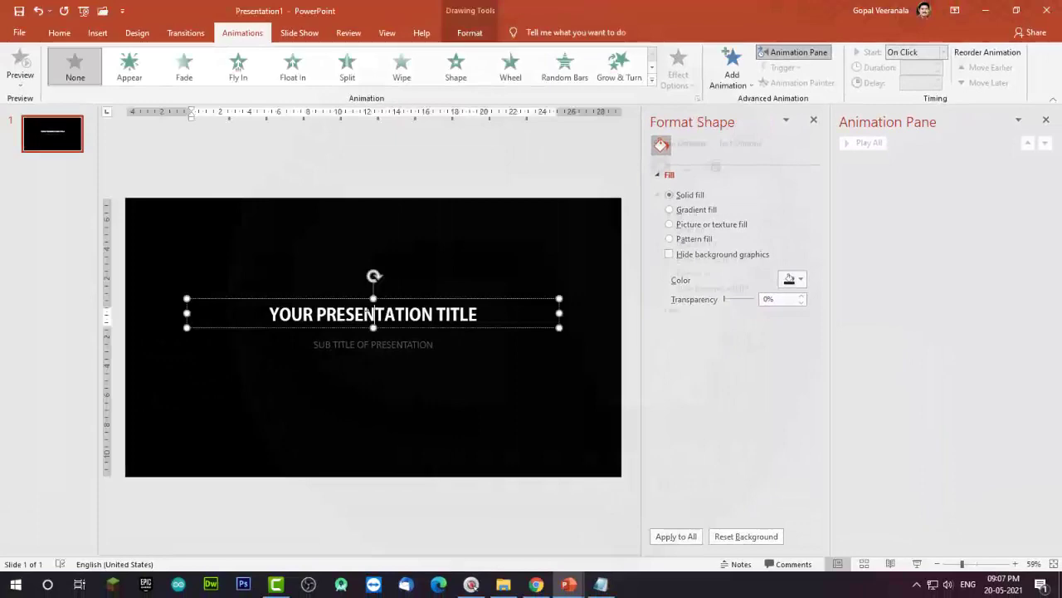
left_click(427, 301)
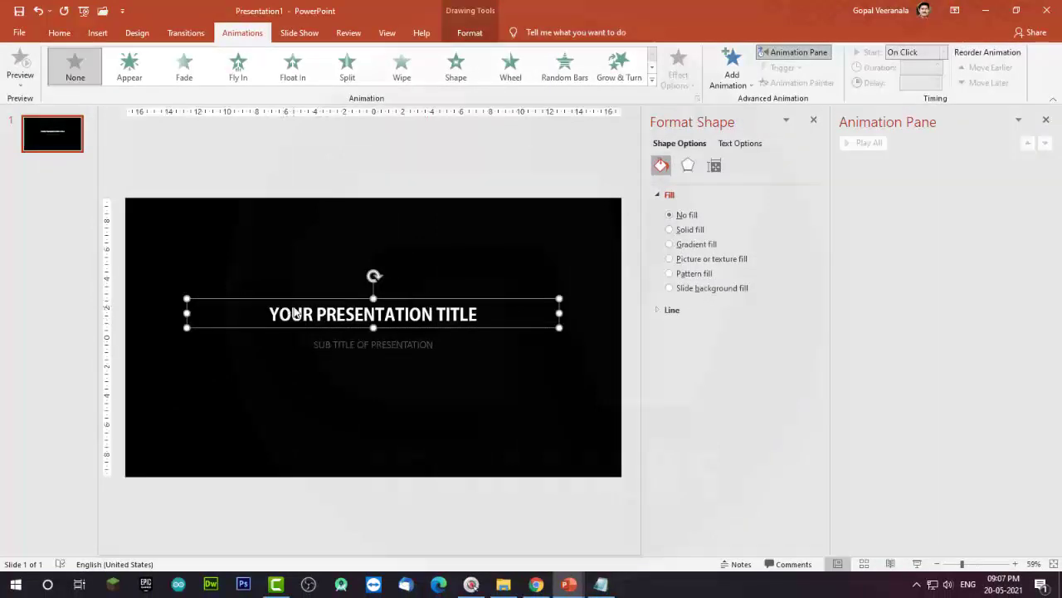
Check the title's font settings and white text fill colour
left_click(59, 32)
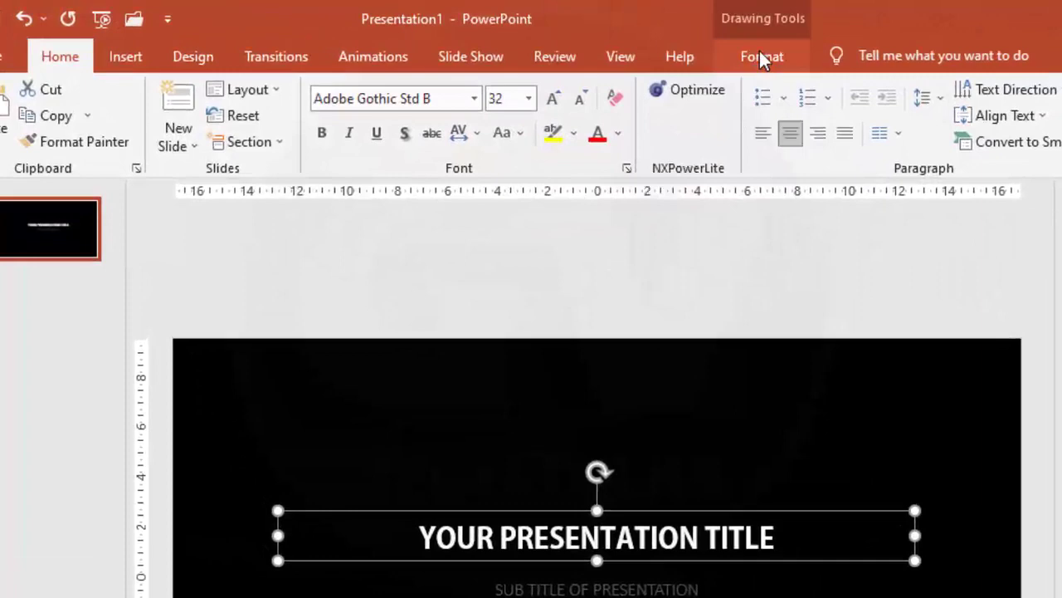
left_click(563, 40)
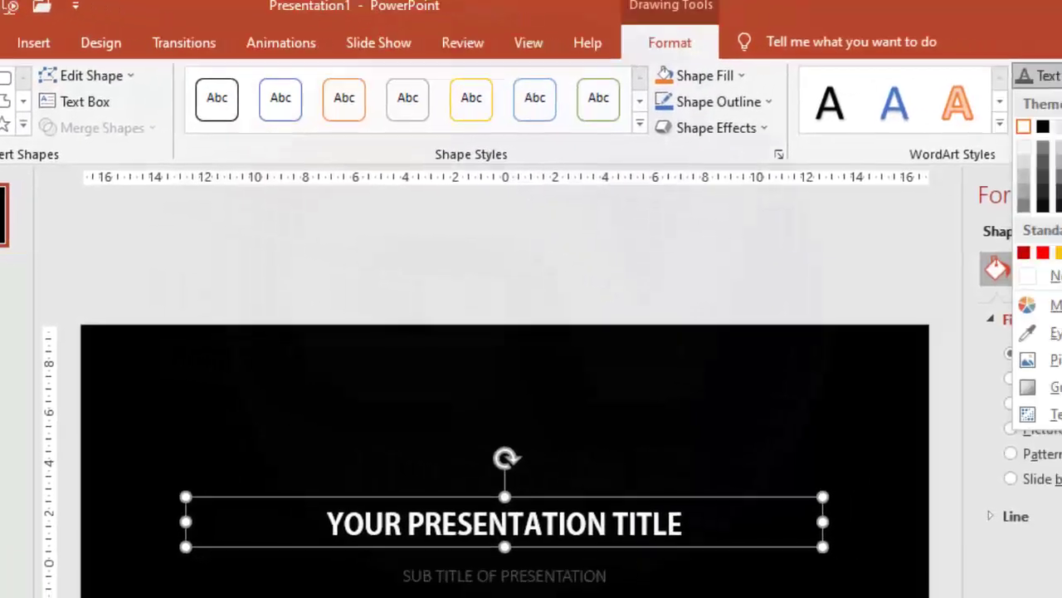
left_click(863, 46)
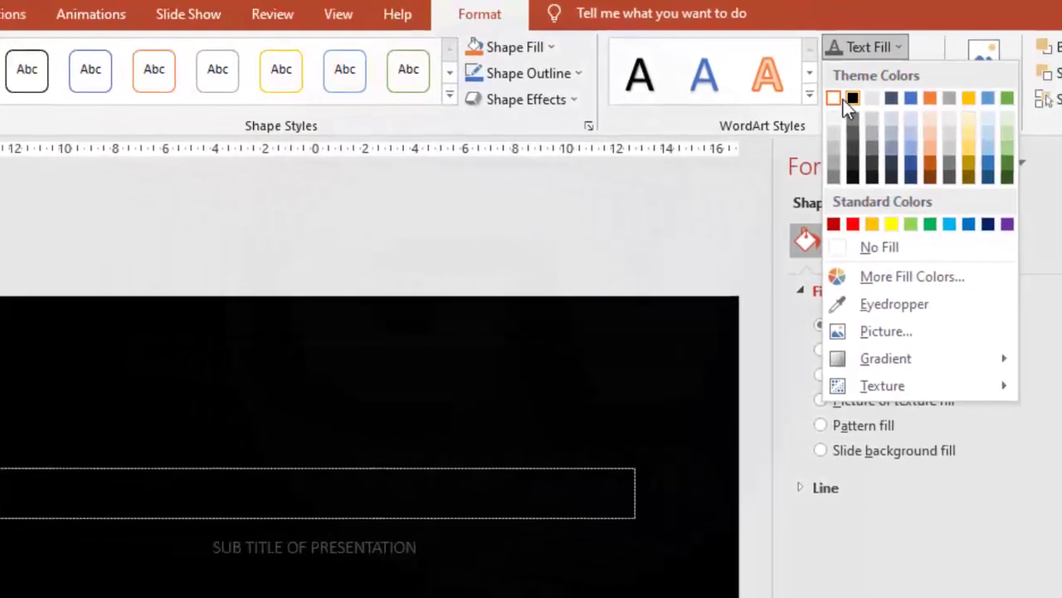
key("Escape")
Check the subtitle's grey text fill, then reselect the title box
left_click(407, 545)
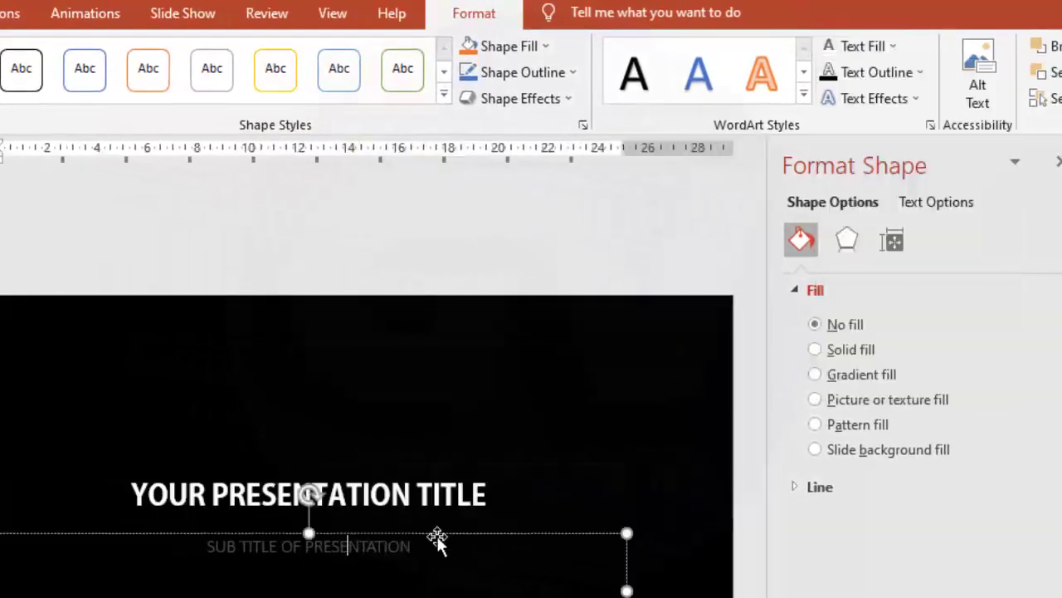
left_click(893, 48)
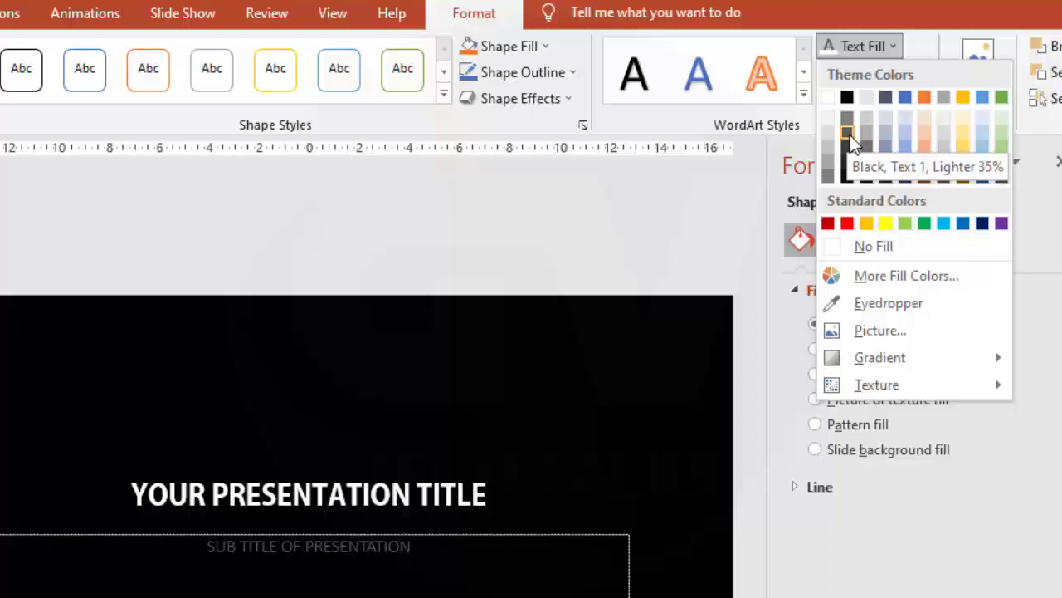
left_click(579, 473)
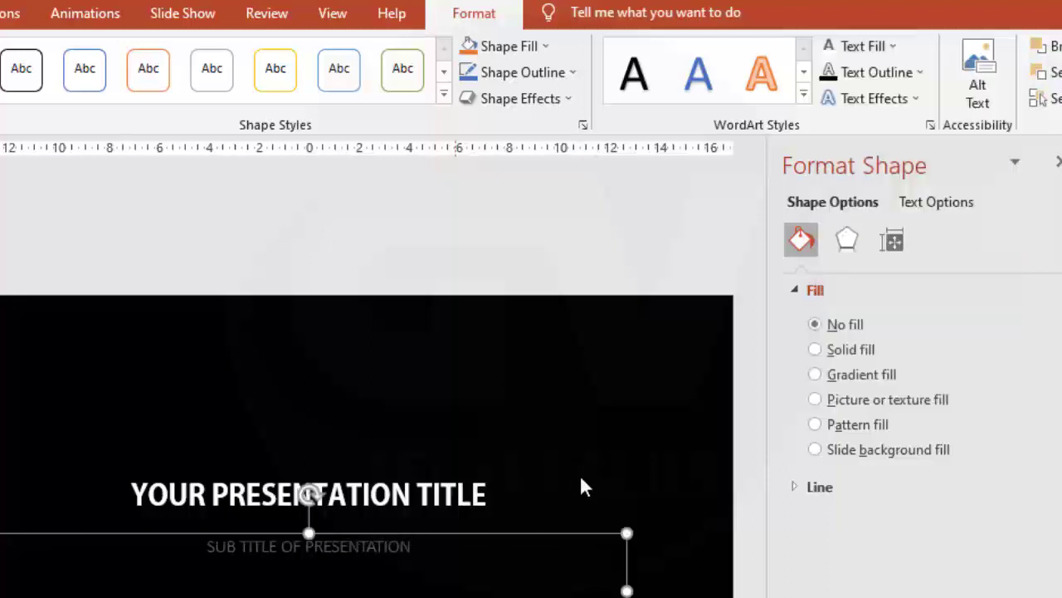
left_click(624, 491)
key("Escape")
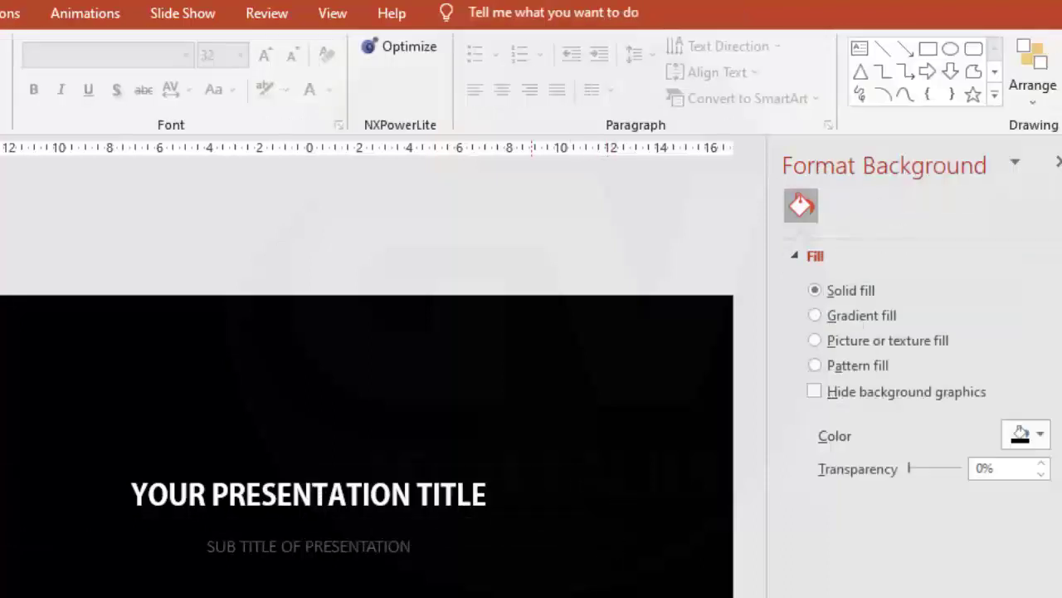
left_click(430, 495)
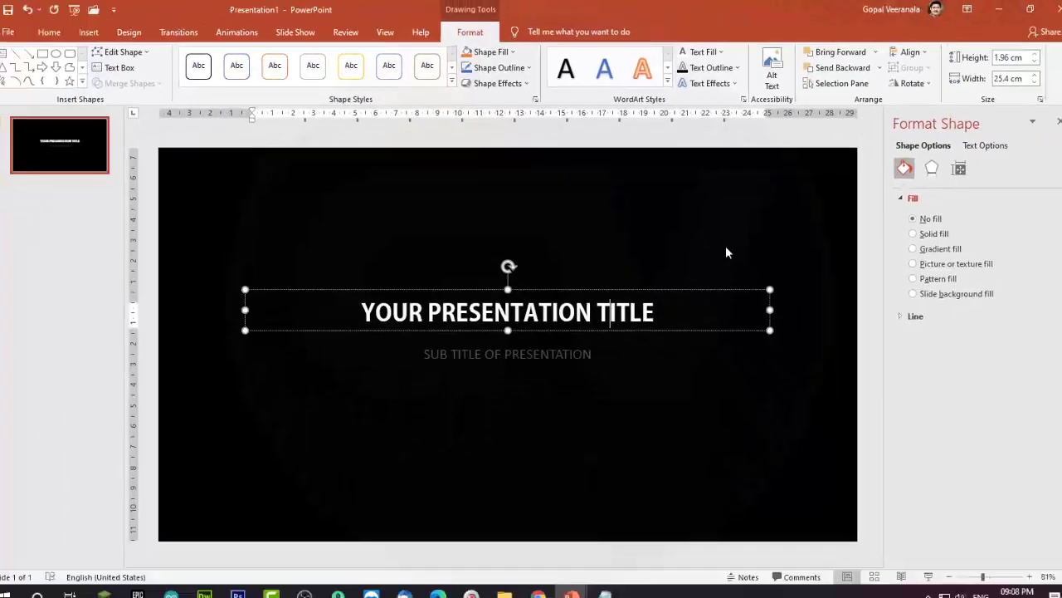
Select the title and expand the Animations effect gallery to its full list
left_click(499, 297)
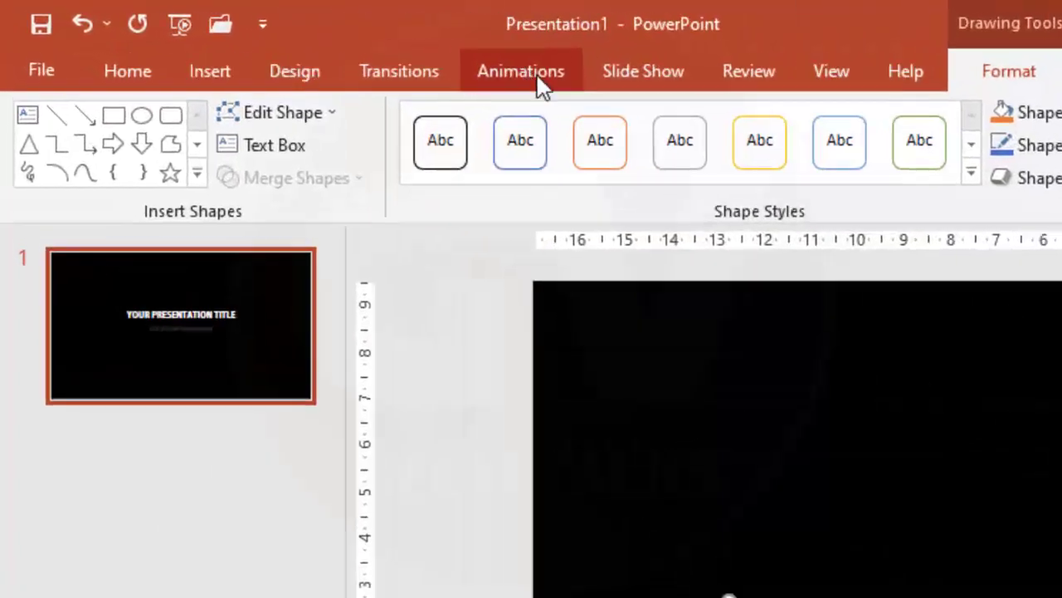
left_click(559, 78)
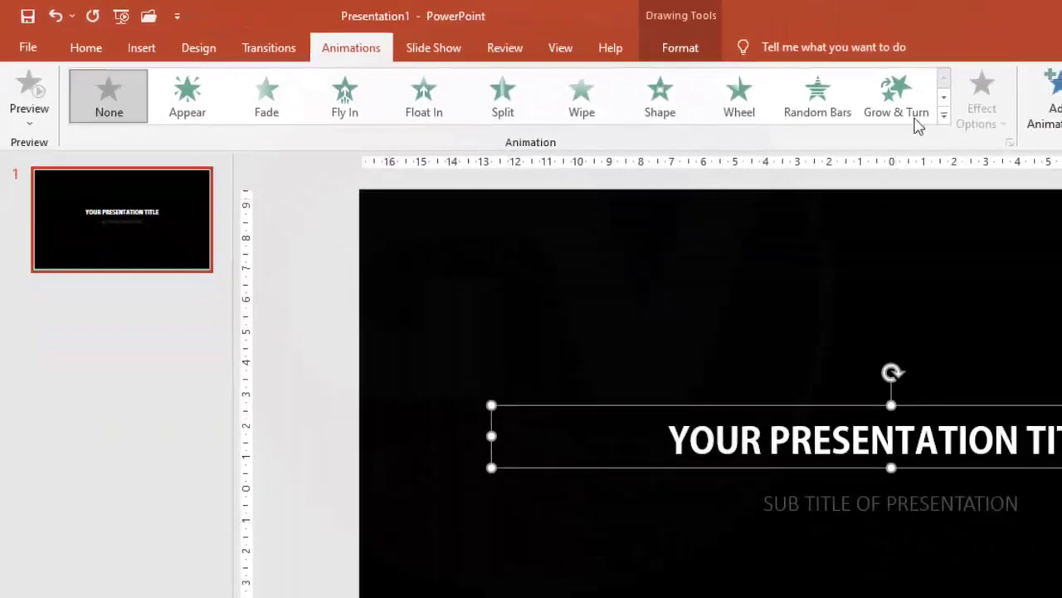
left_click(943, 116)
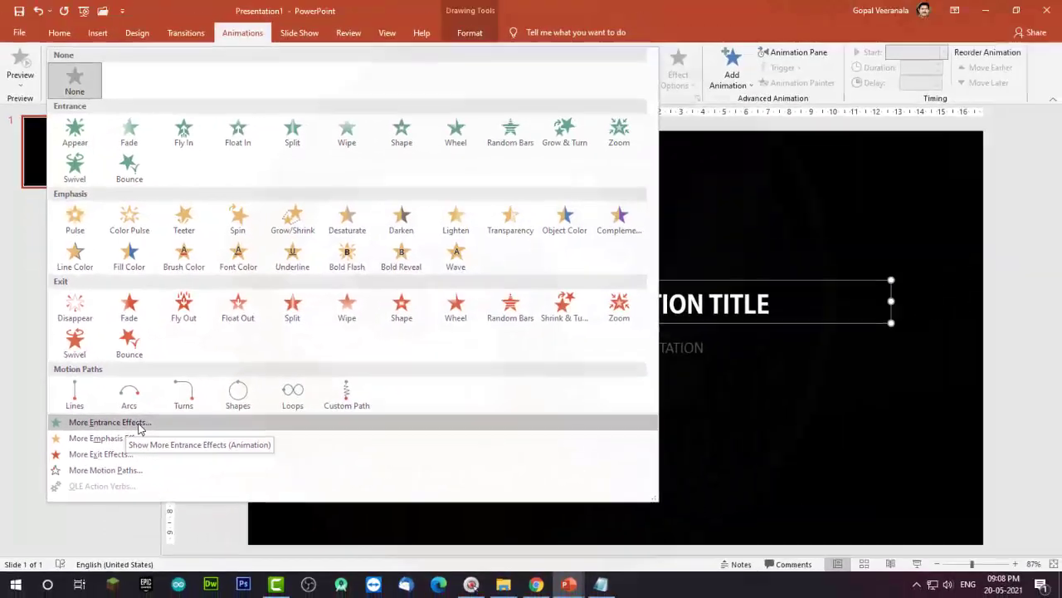
Apply the Basic Zoom entrance from the Moderate group to the title
left_click(178, 427)
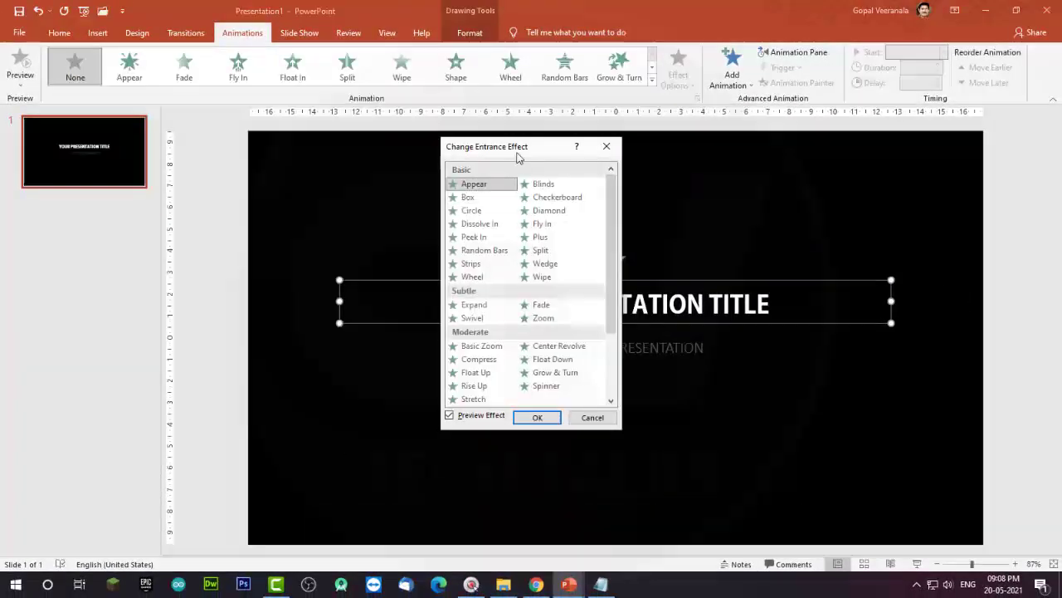
left_click_drag(517, 148, 872, 149)
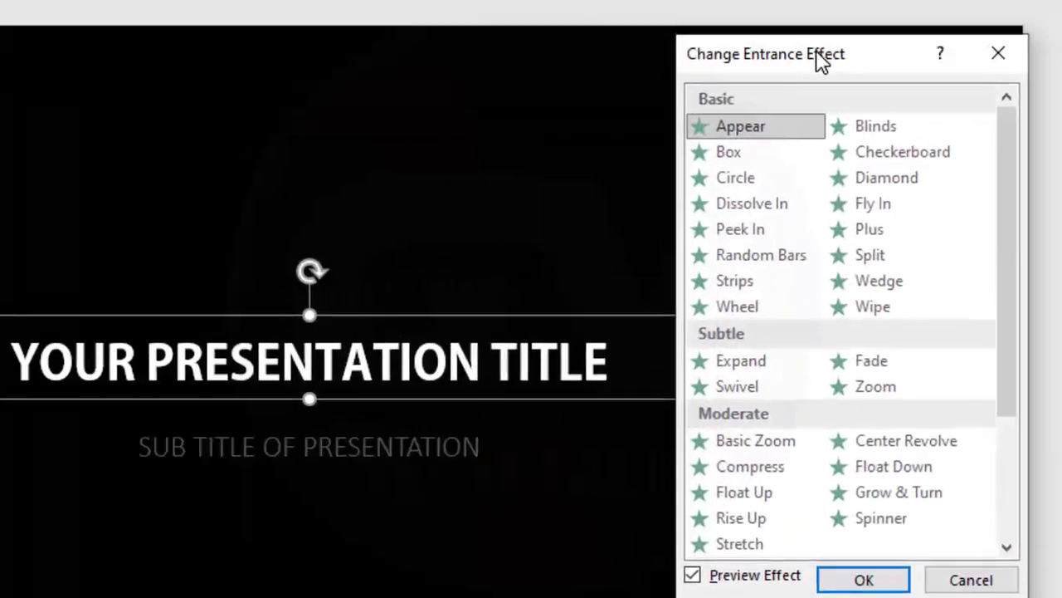
scroll(976, 282, "down", 3)
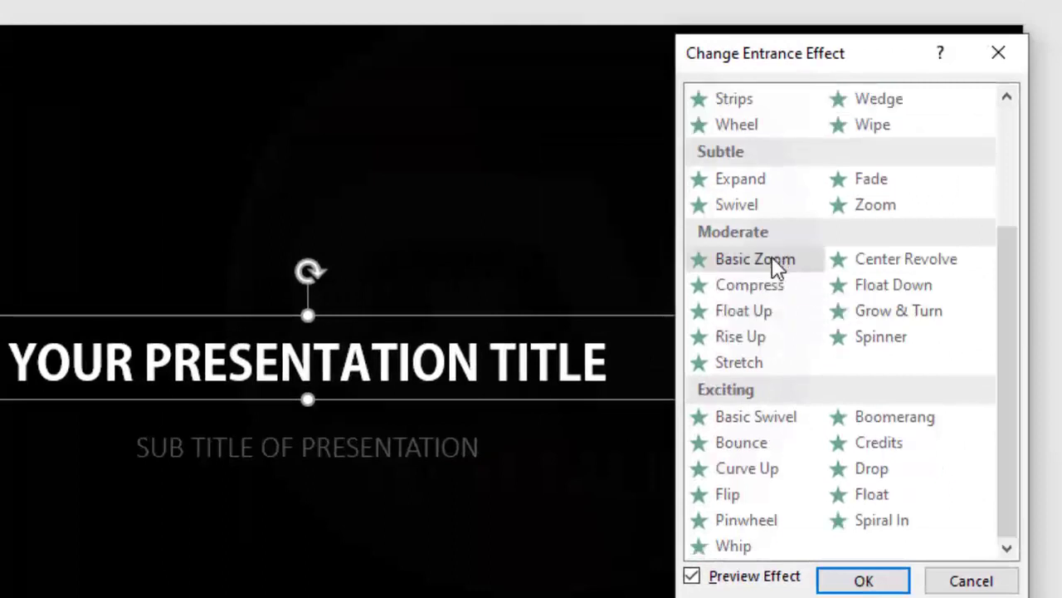
left_click(772, 258)
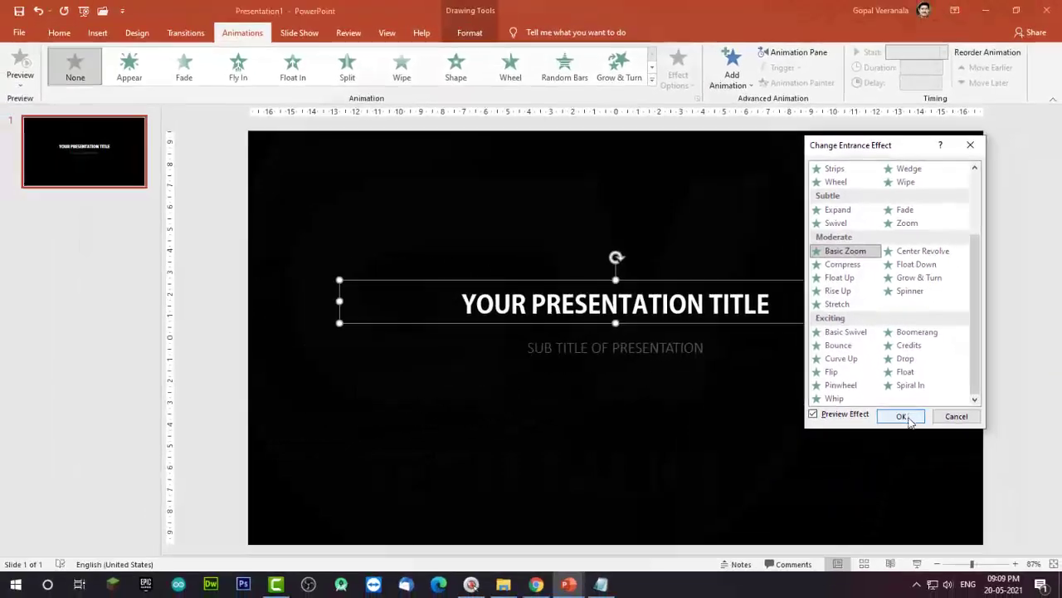
left_click(864, 574)
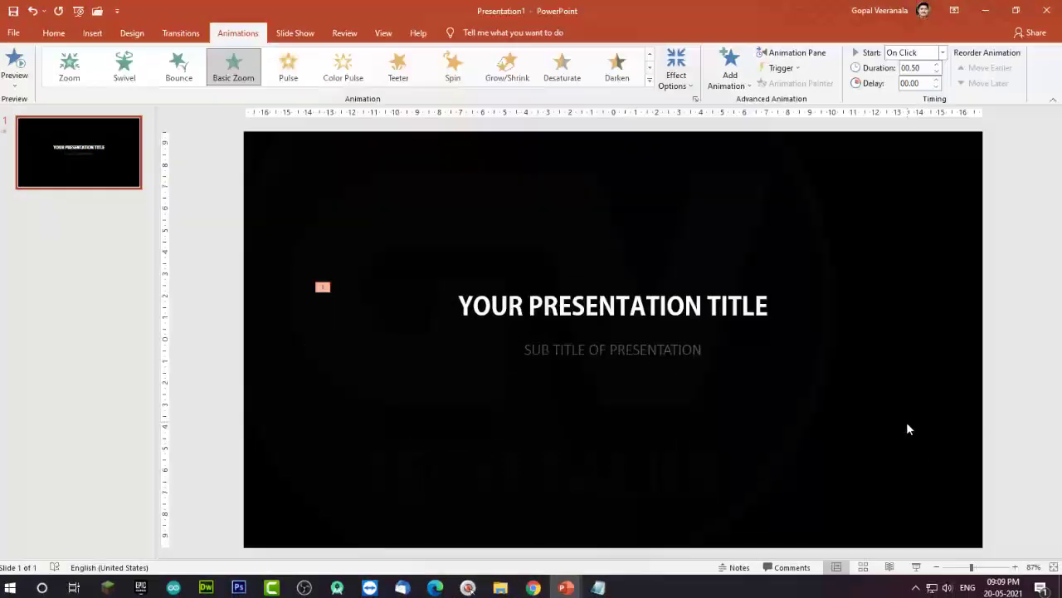
Set the title's Basic Zoom effect option to Out From Screen Bottom
left_click(364, 423)
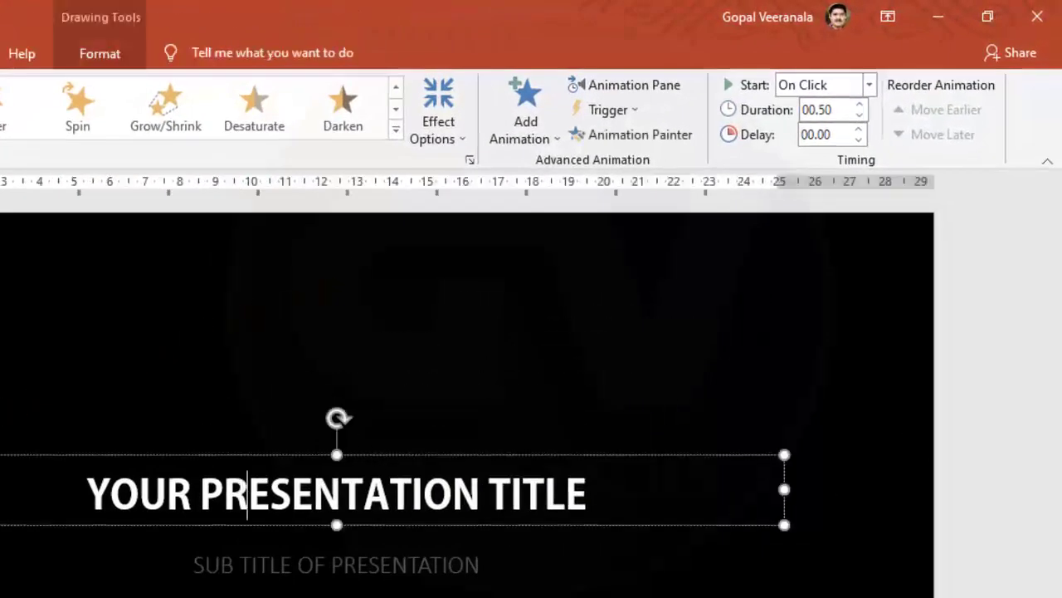
left_click(422, 454)
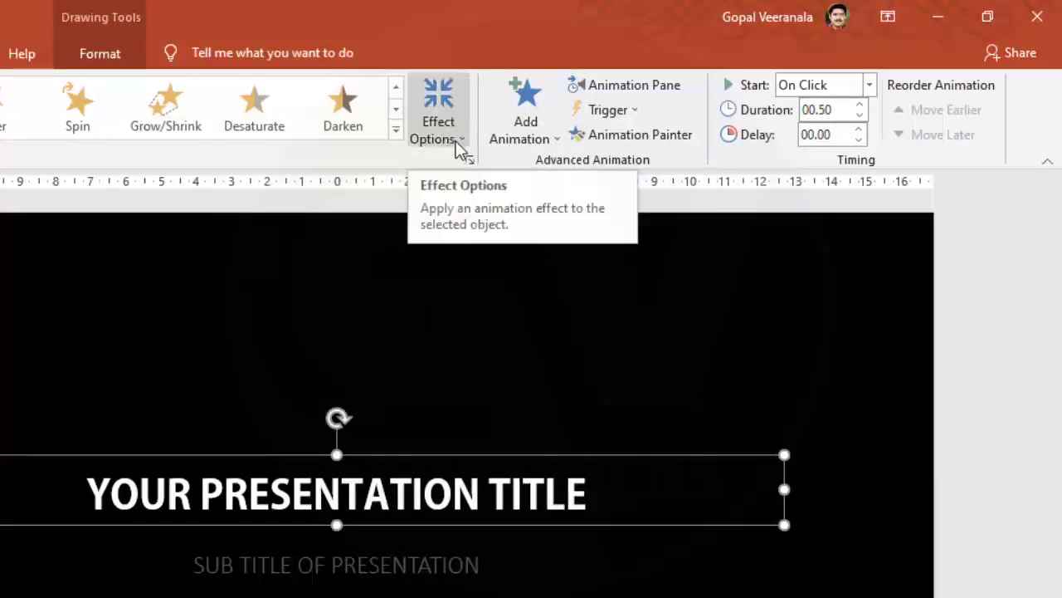
left_click(455, 136)
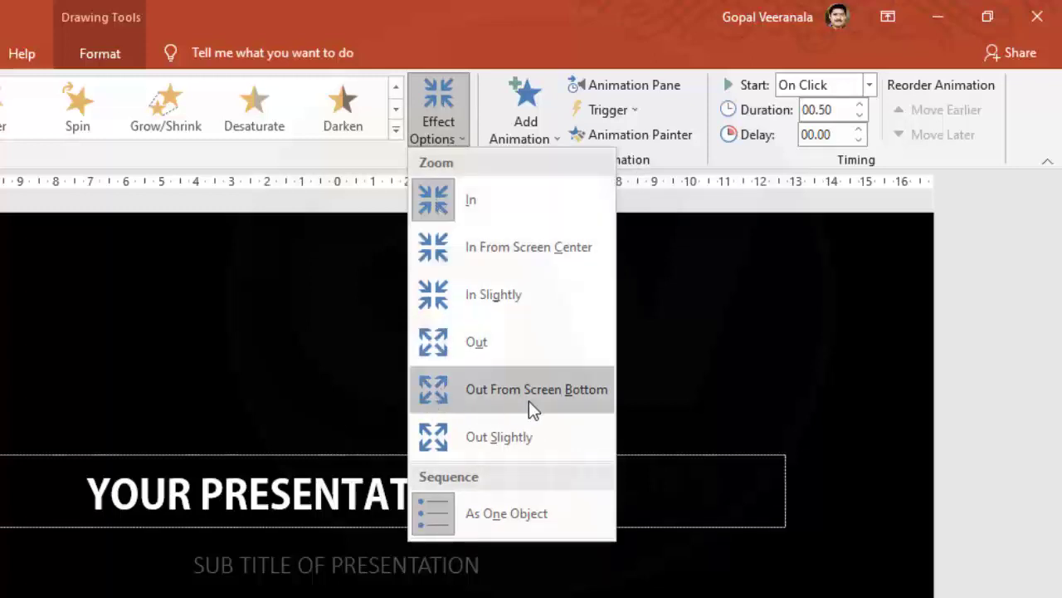
left_click(438, 395)
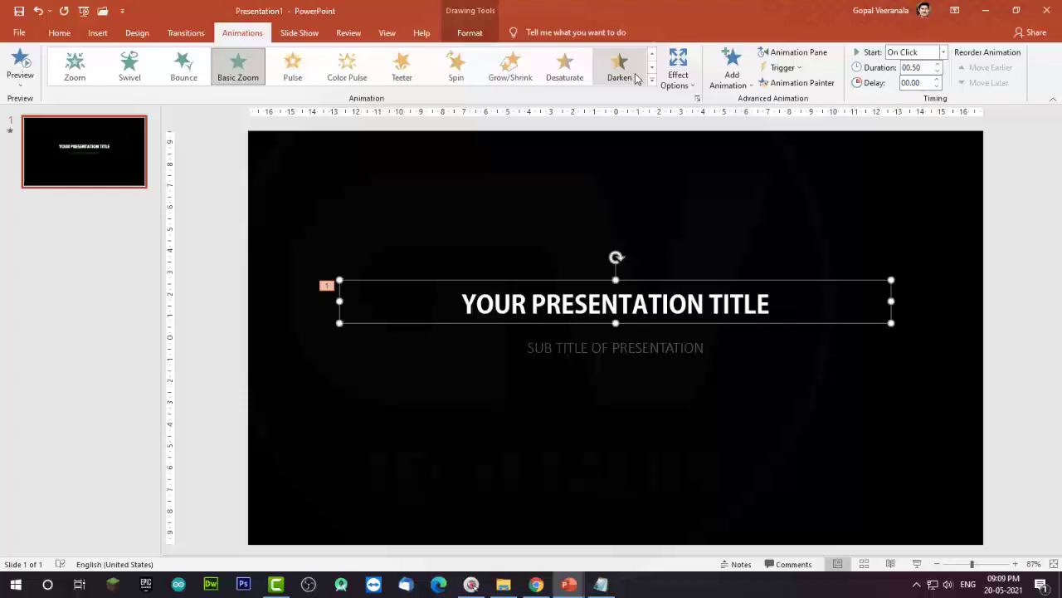
Show the Animation Pane and set the title zoom's duration to 01.00
left_click(697, 386)
left_click(650, 280)
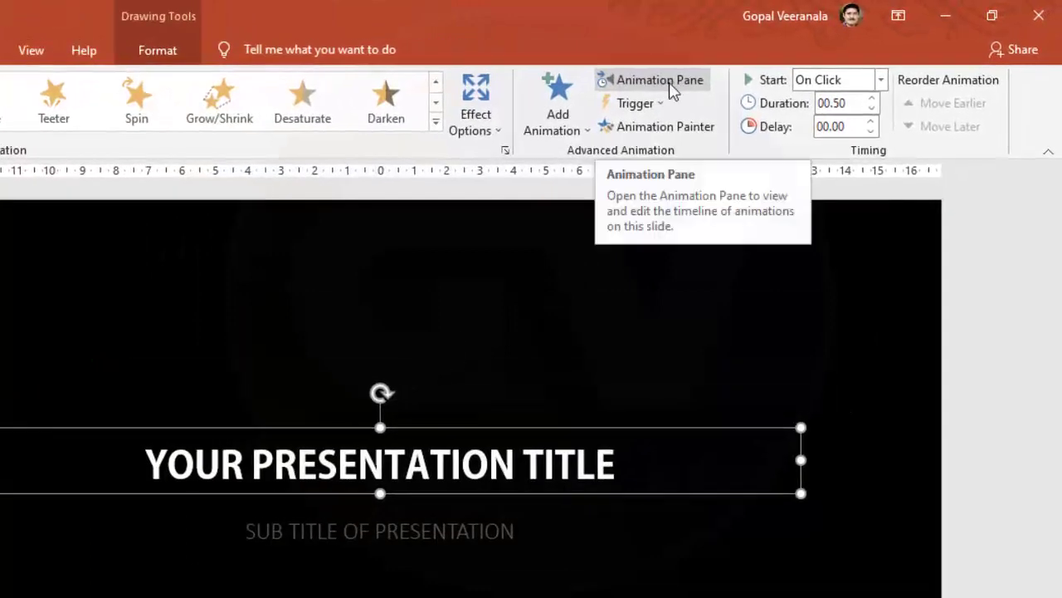
left_click(674, 83)
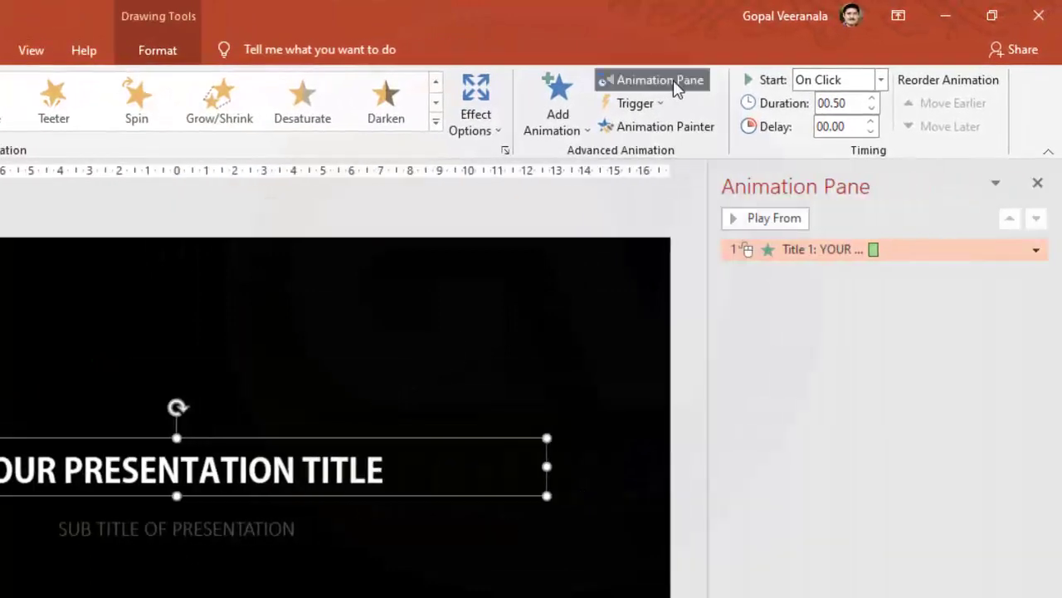
left_click(833, 248)
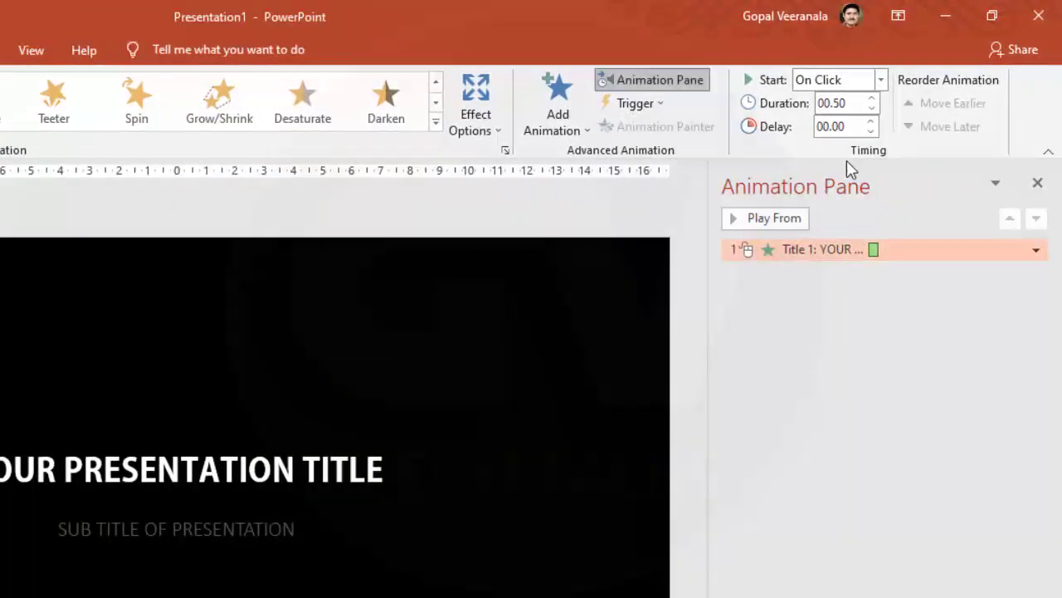
left_click(873, 97)
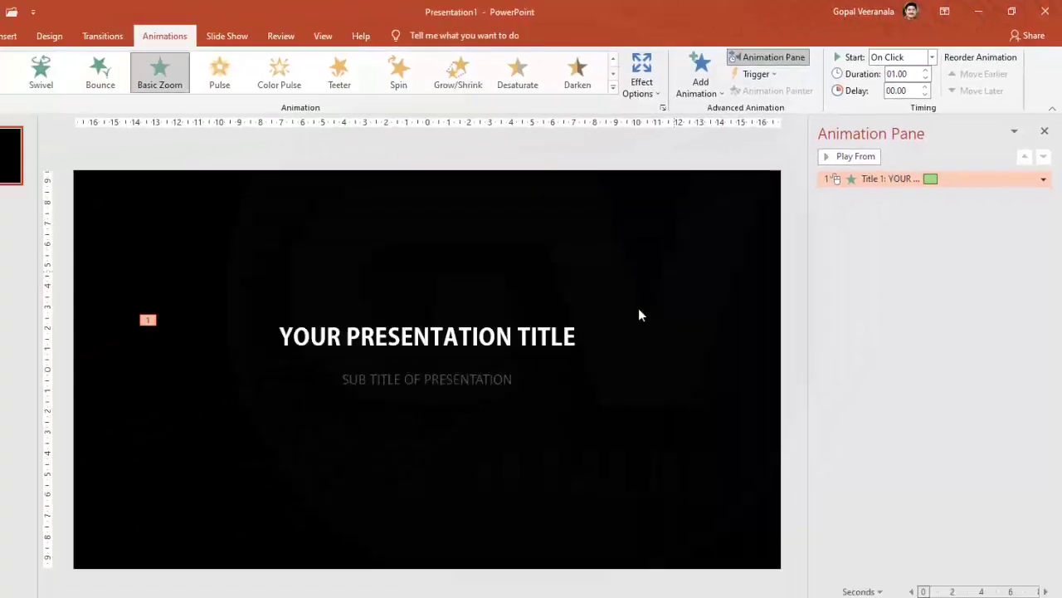
Preview the slide's animations, then reselect the title
left_click(699, 315)
left_click(26, 63)
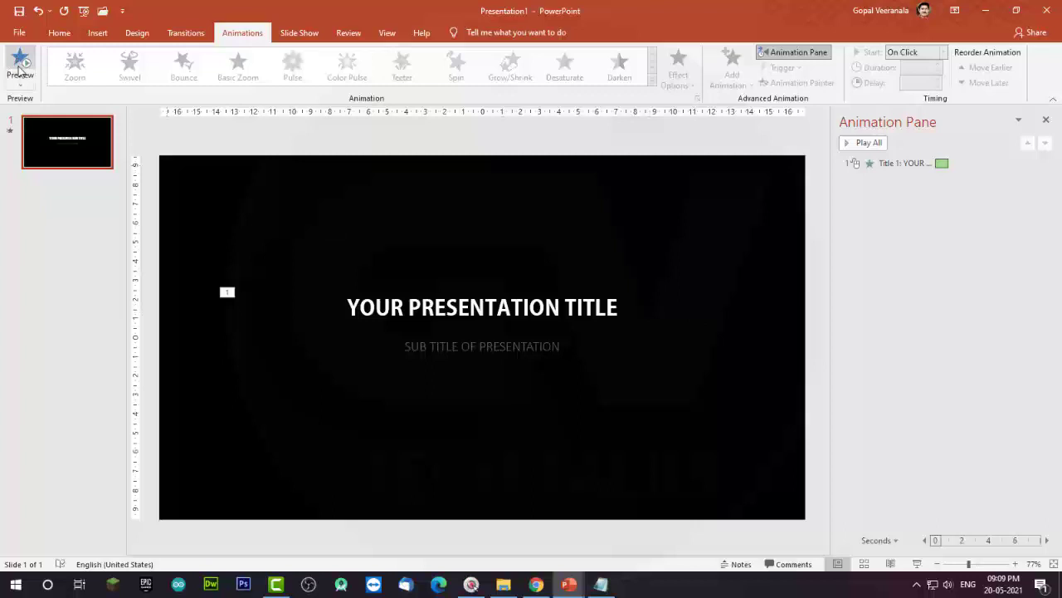
left_click(21, 64)
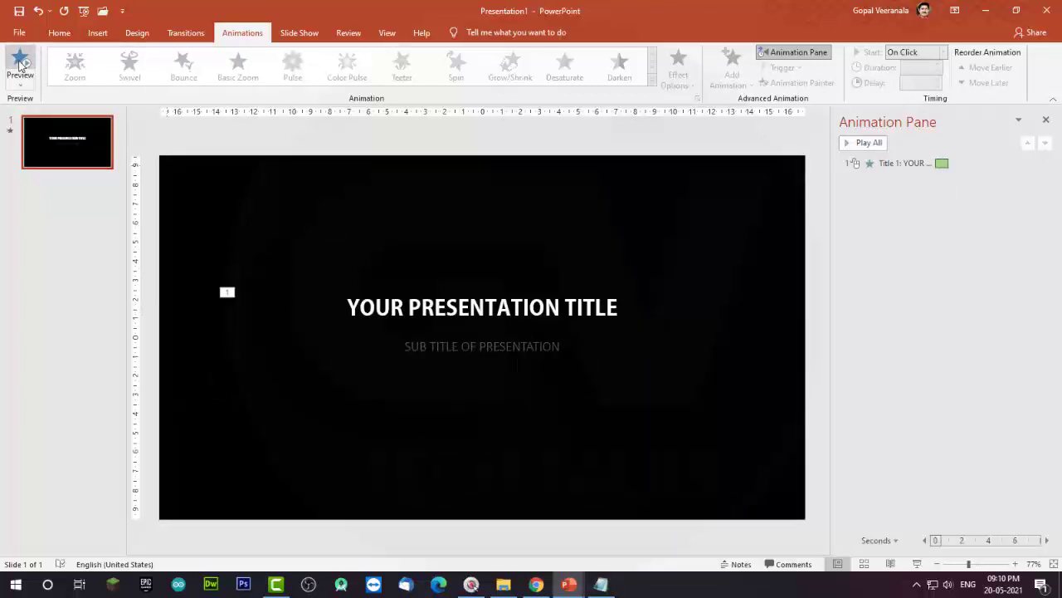
left_click(594, 303)
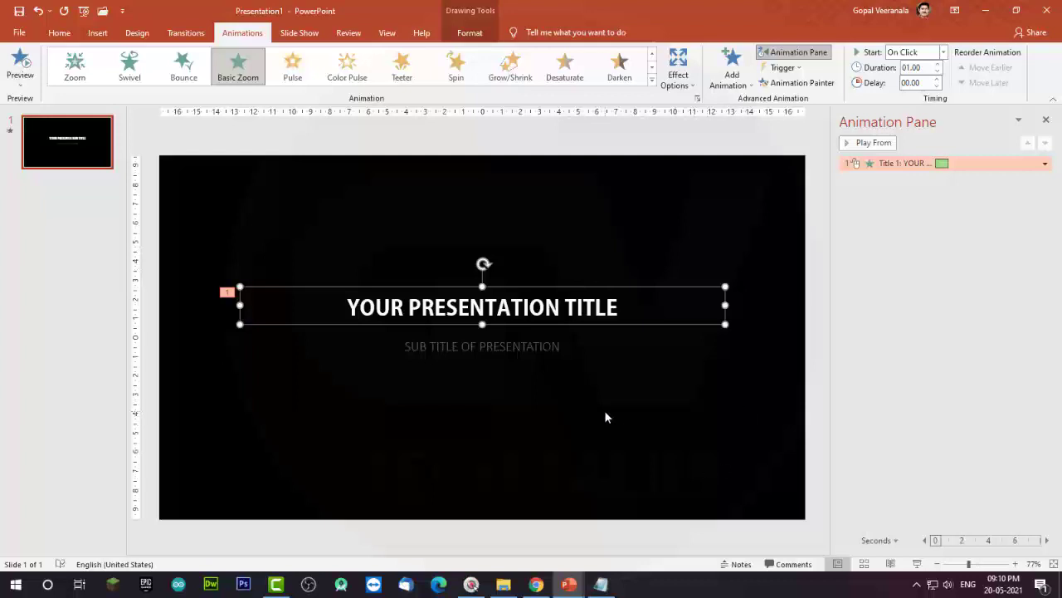
Add a Grow/Shrink emphasis to the title and preview both animations
left_click(693, 396)
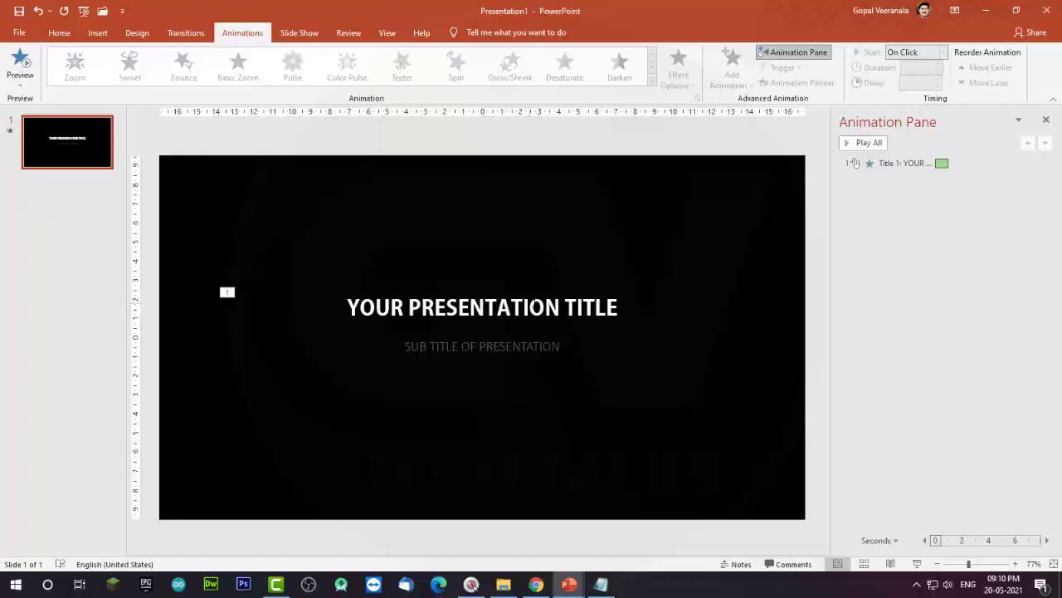
left_click(545, 308)
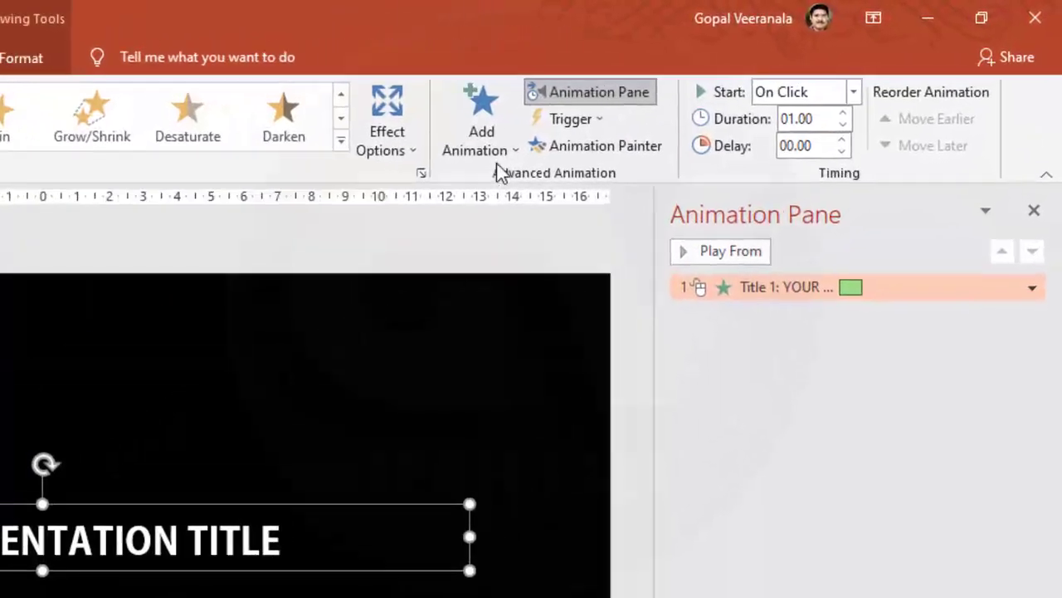
left_click(484, 161)
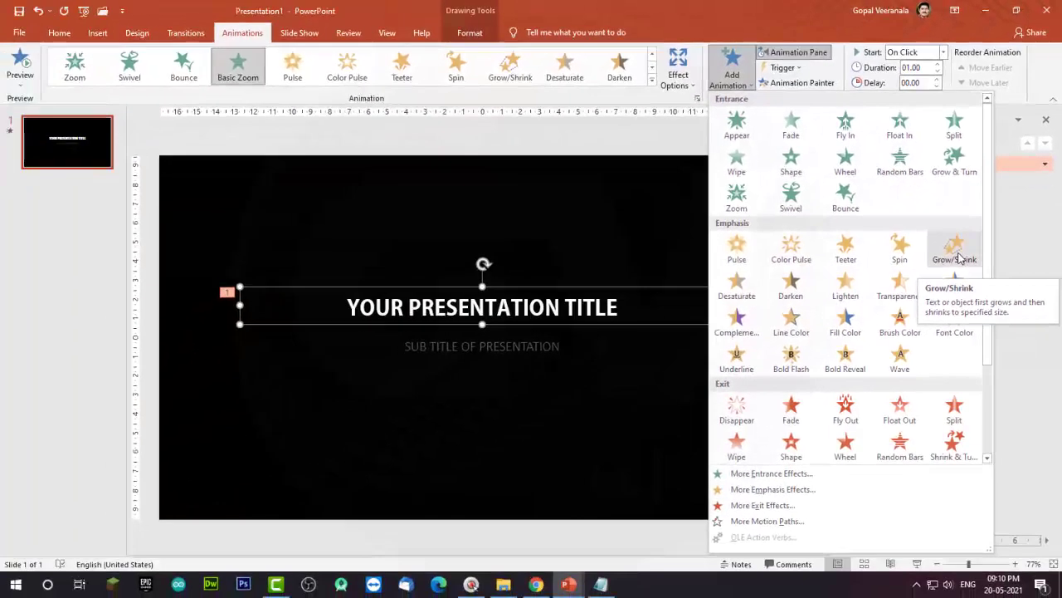
left_click(960, 258)
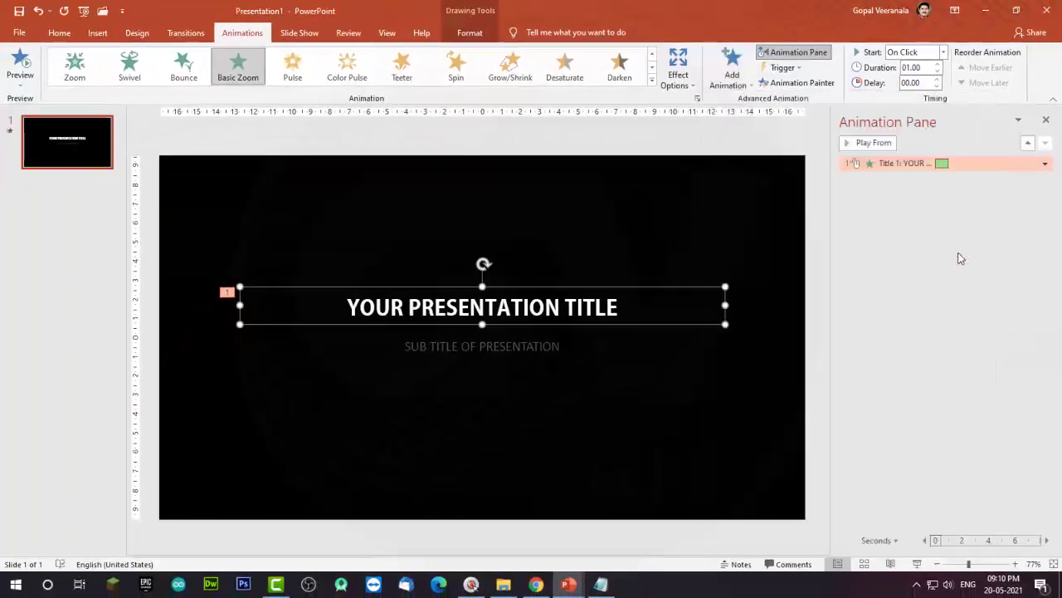
left_click(706, 410)
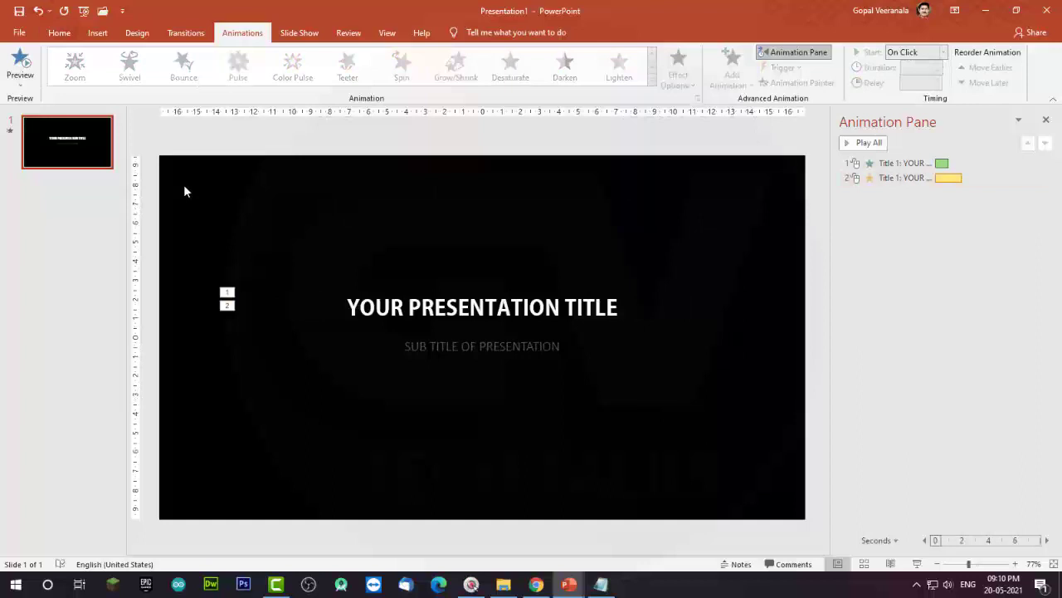
left_click(22, 63)
Set the title's Grow/Shrink to Start After Previous and play the slideshow
left_click(624, 289)
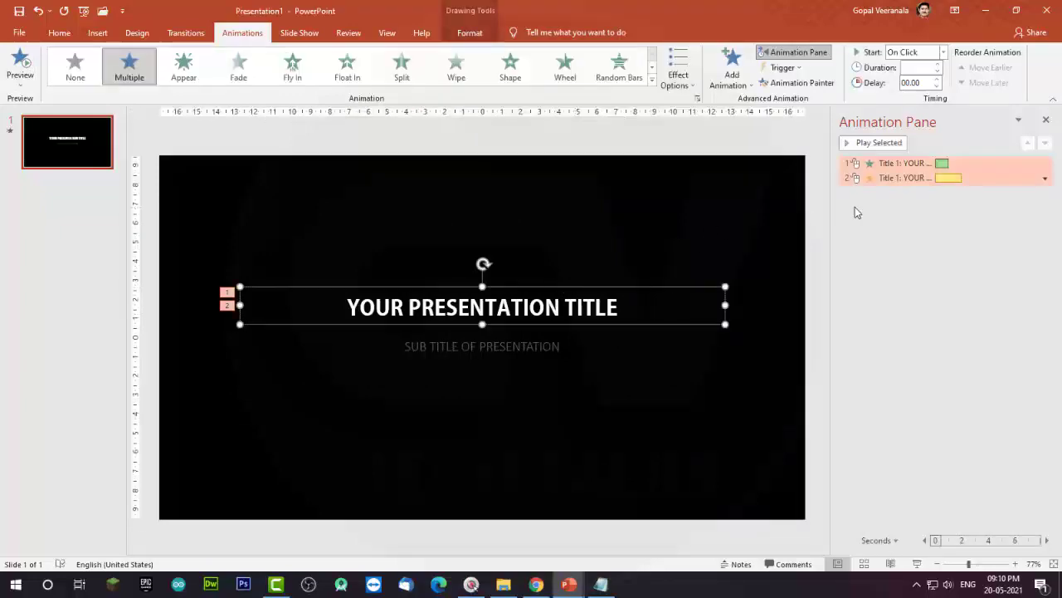
left_click(867, 178)
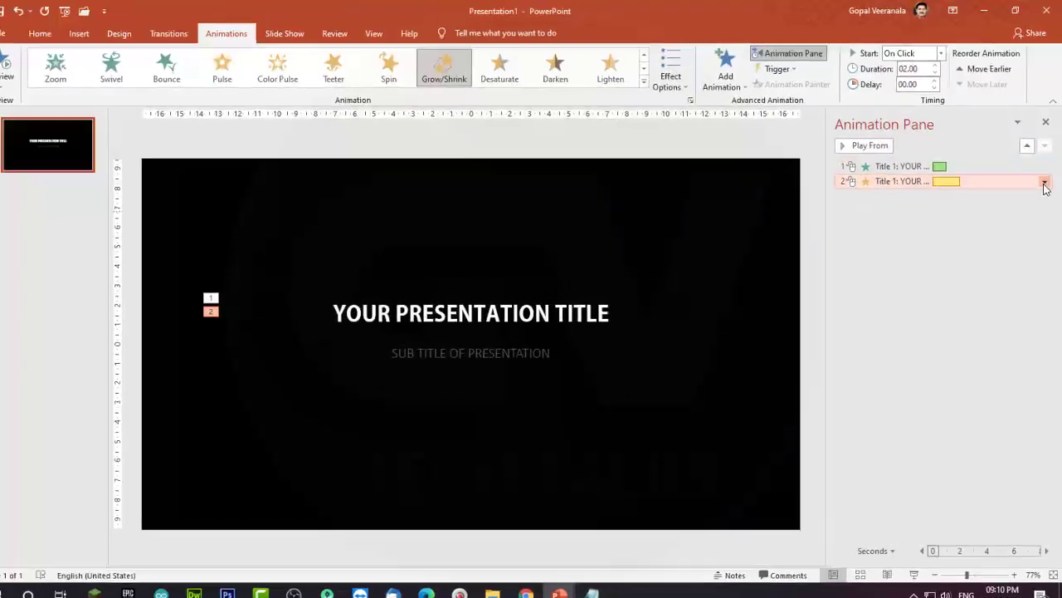
left_click(1045, 183)
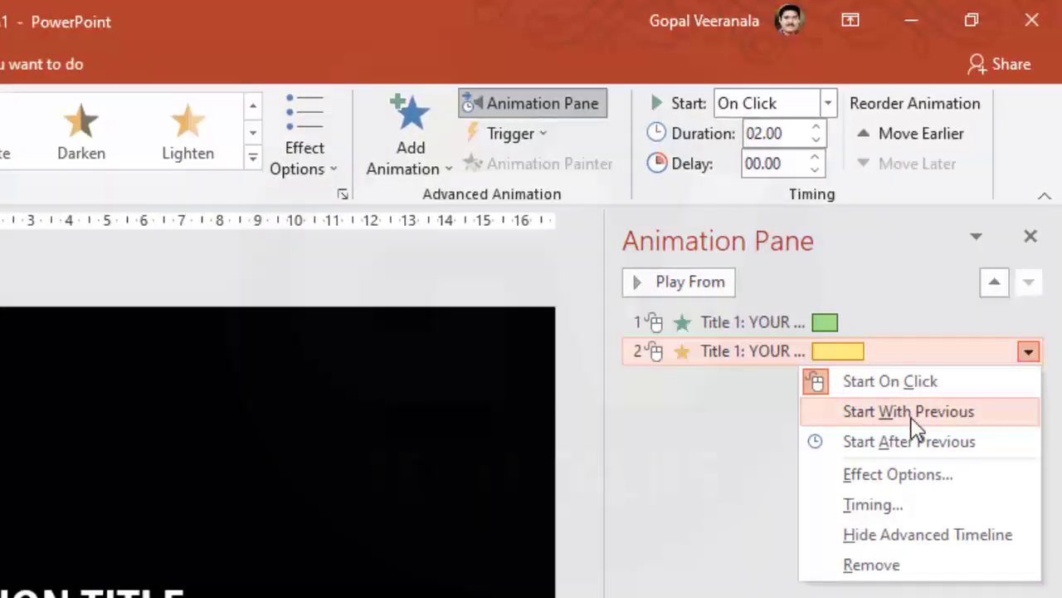
left_click(900, 444)
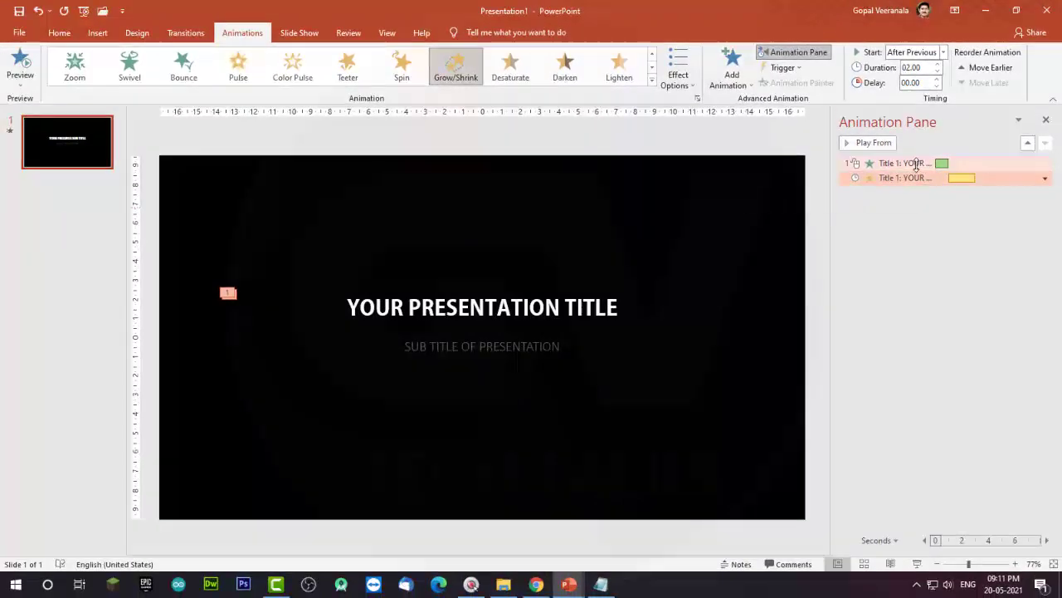
left_click(916, 163)
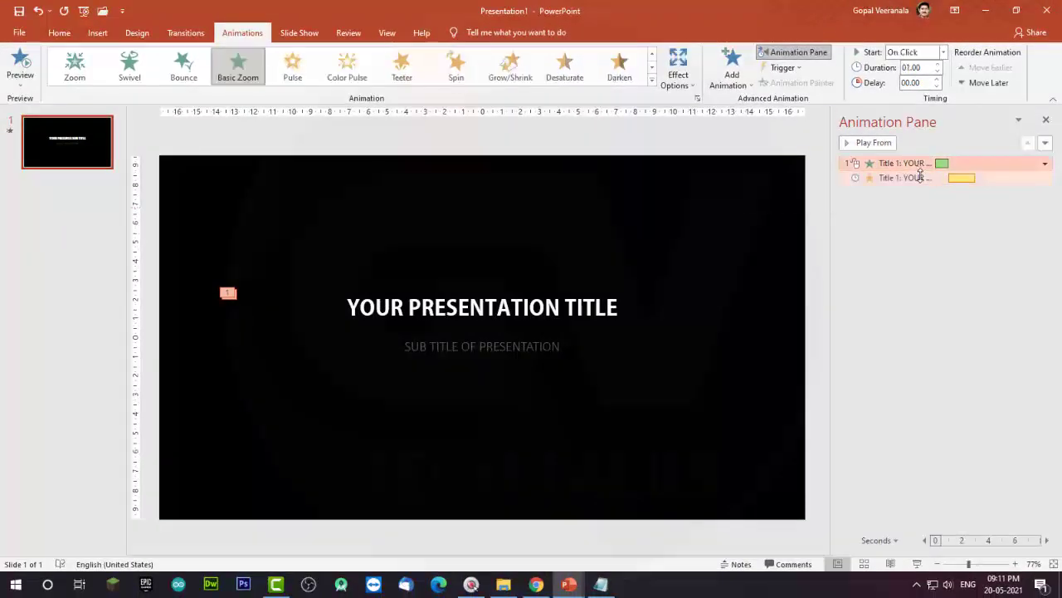
left_click(607, 254)
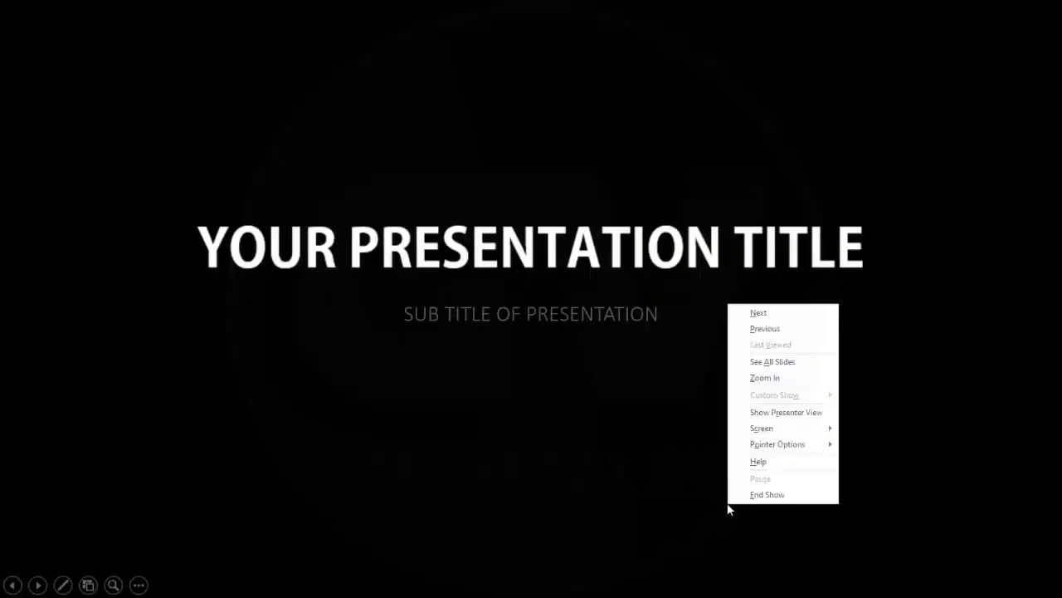
left_click(764, 494)
Apply the Fade entrance effect to the whole subtitle box
left_click(527, 346)
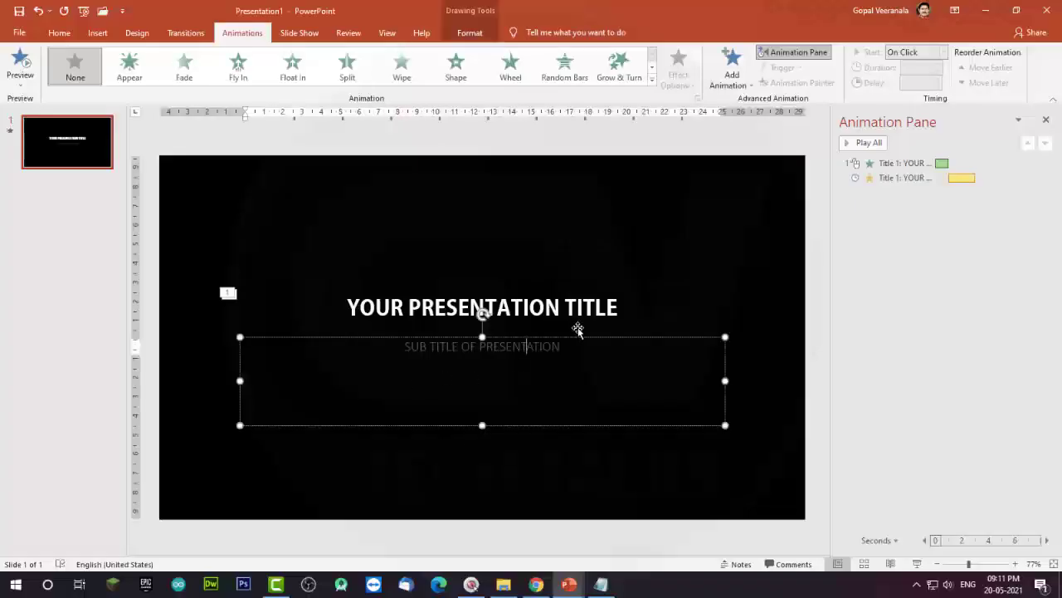
left_click(608, 338)
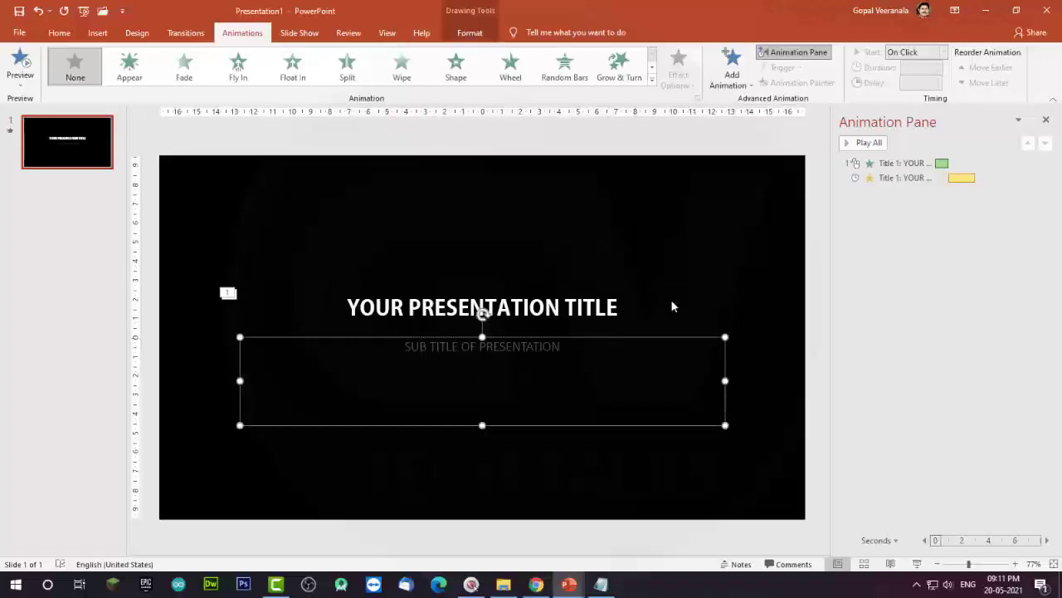
left_click(651, 79)
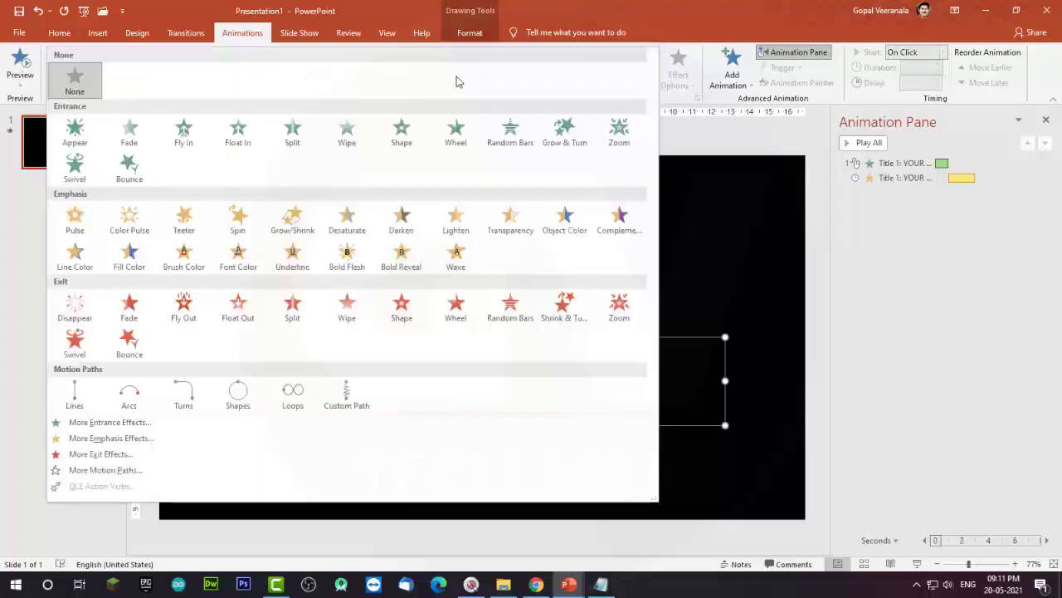
left_click(124, 137)
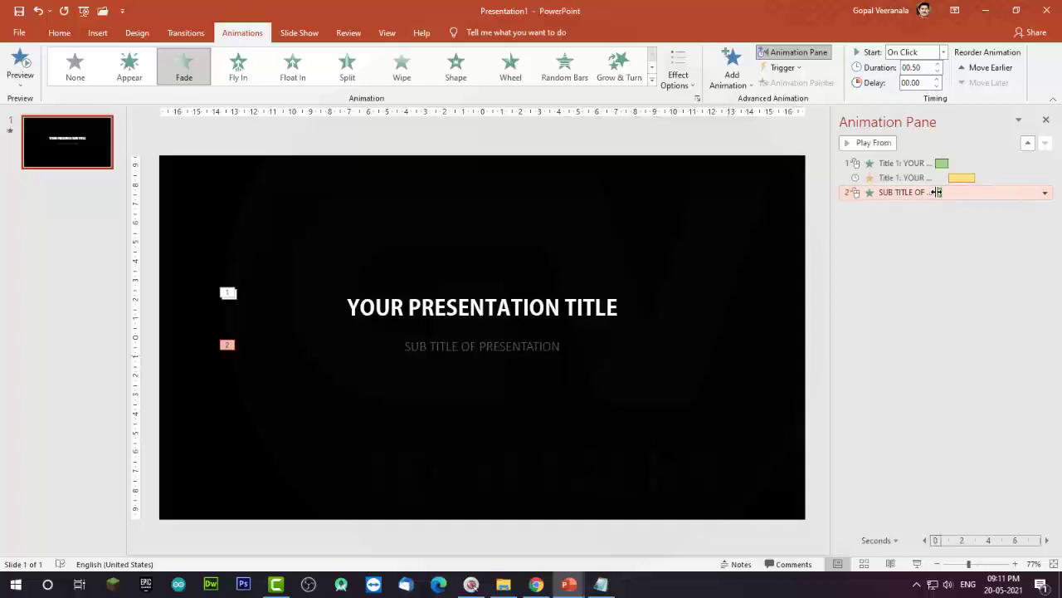
Set the subtitle fade to start With Previous after a 00.50 delay
left_click(943, 52)
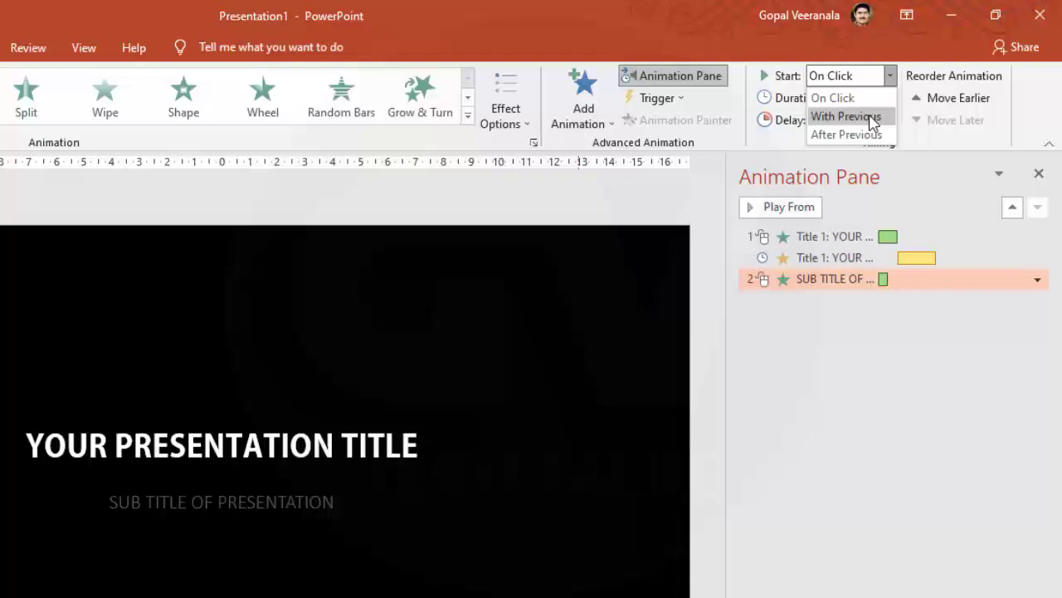
left_click(846, 116)
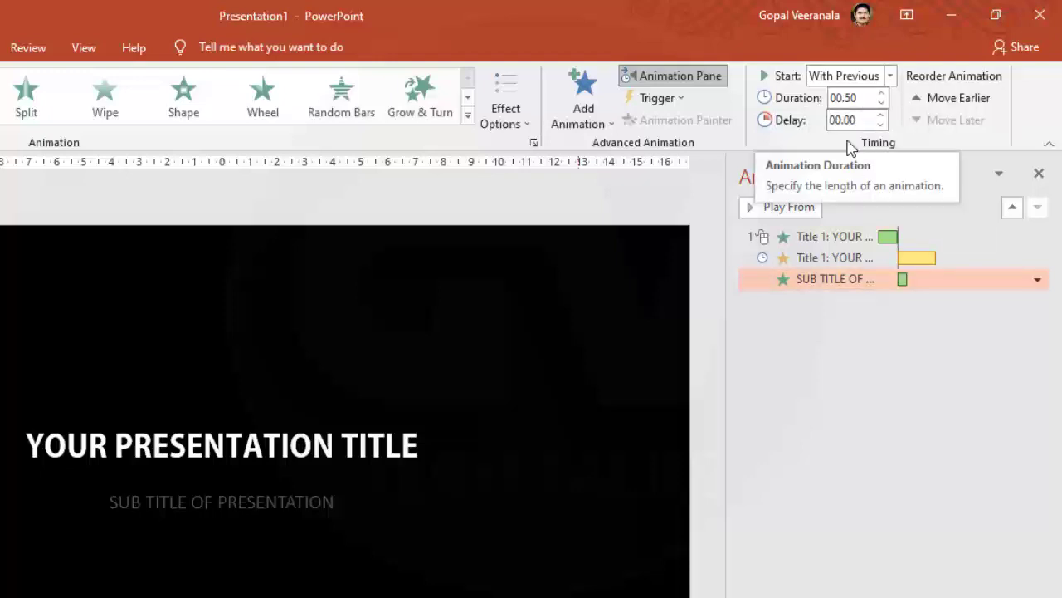
left_click(882, 116)
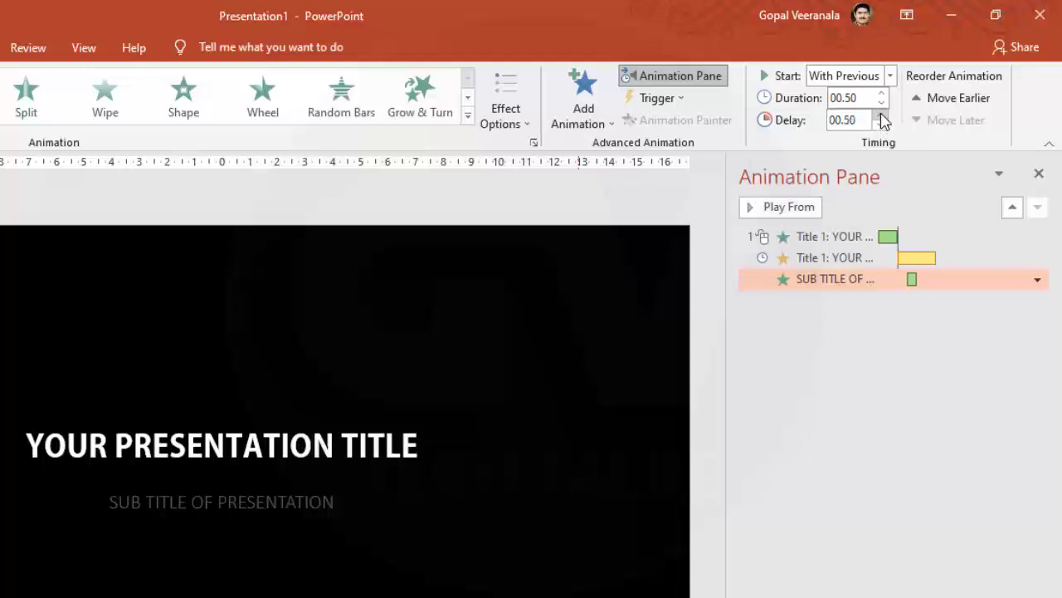
Raise the subtitle fade's duration to 03.50
left_click(867, 98)
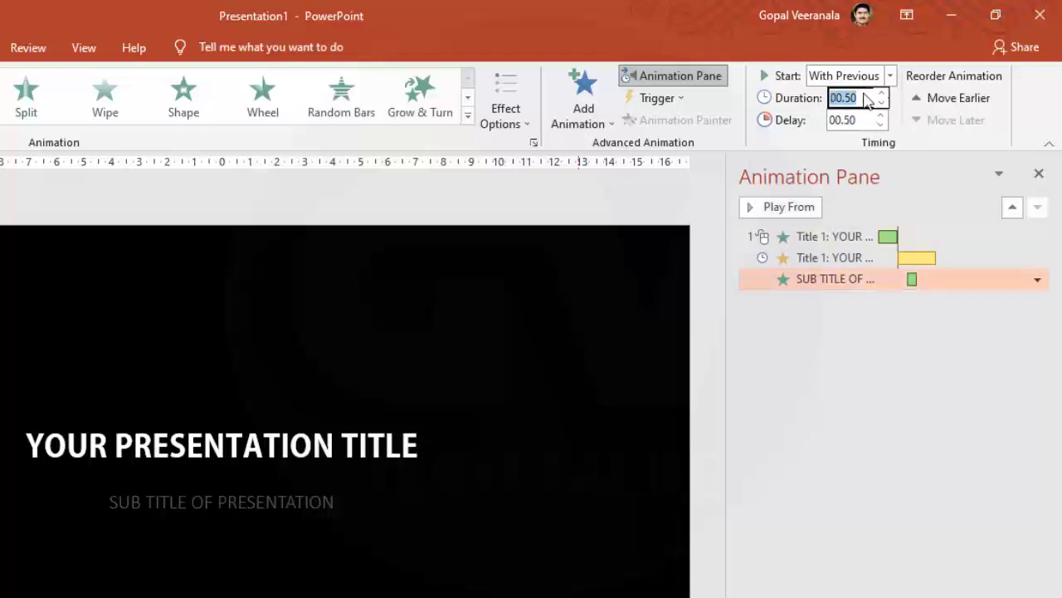
left_click(865, 96)
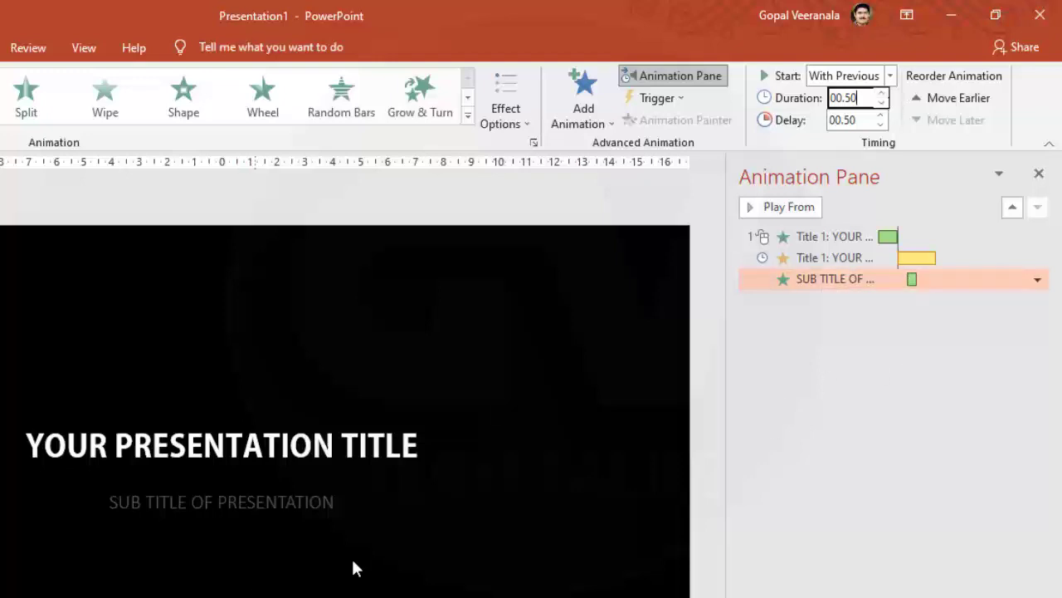
left_click(881, 94)
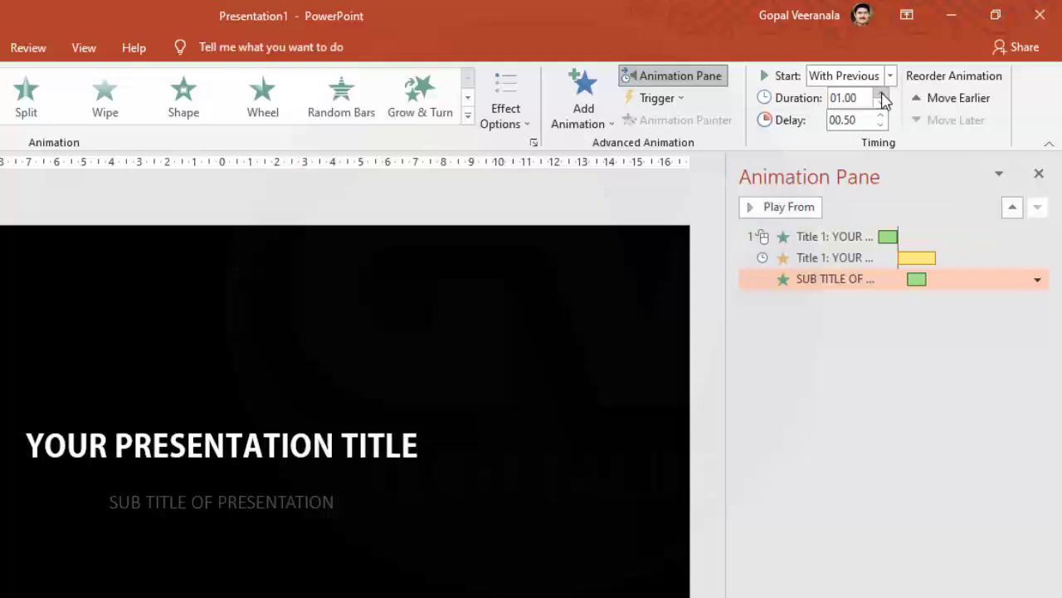
left_click(881, 94)
left_click(881, 94)
left_click(881, 93)
left_click(882, 94)
left_click(881, 93)
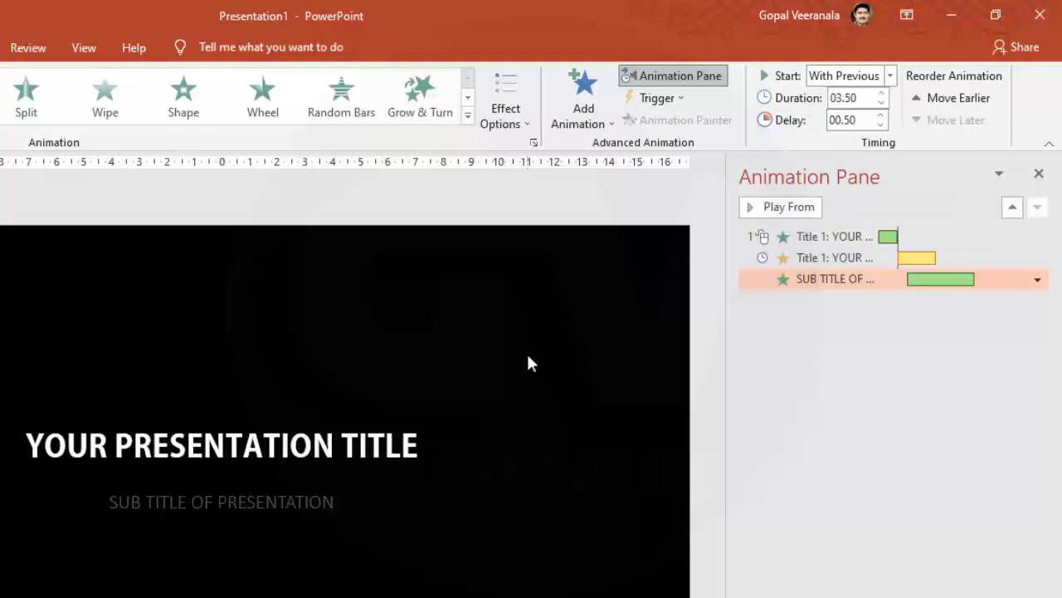
left_click(693, 250)
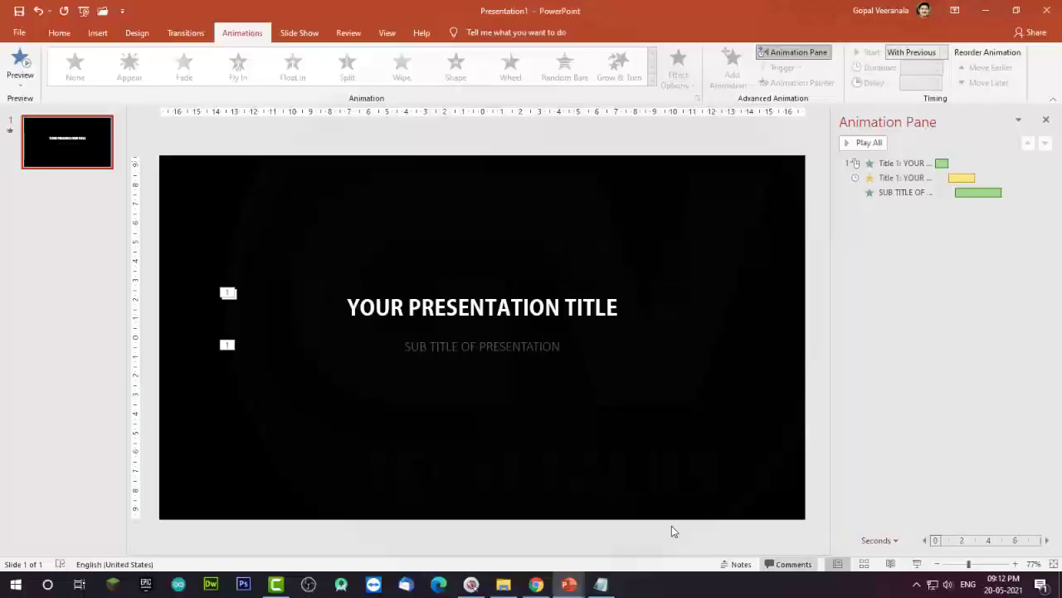
left_click(702, 339)
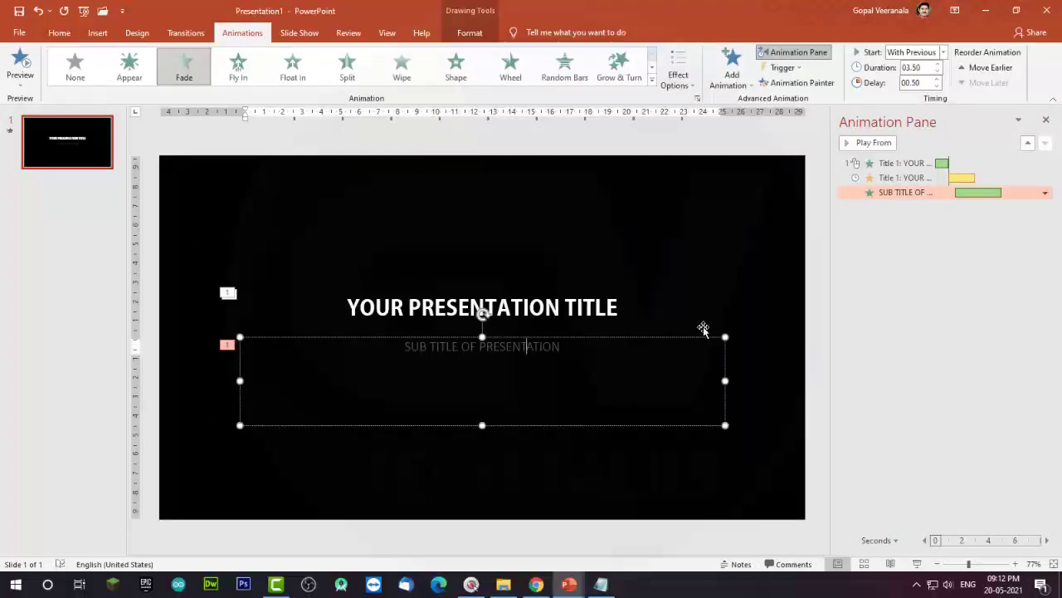
left_click(724, 311)
left_click(704, 440)
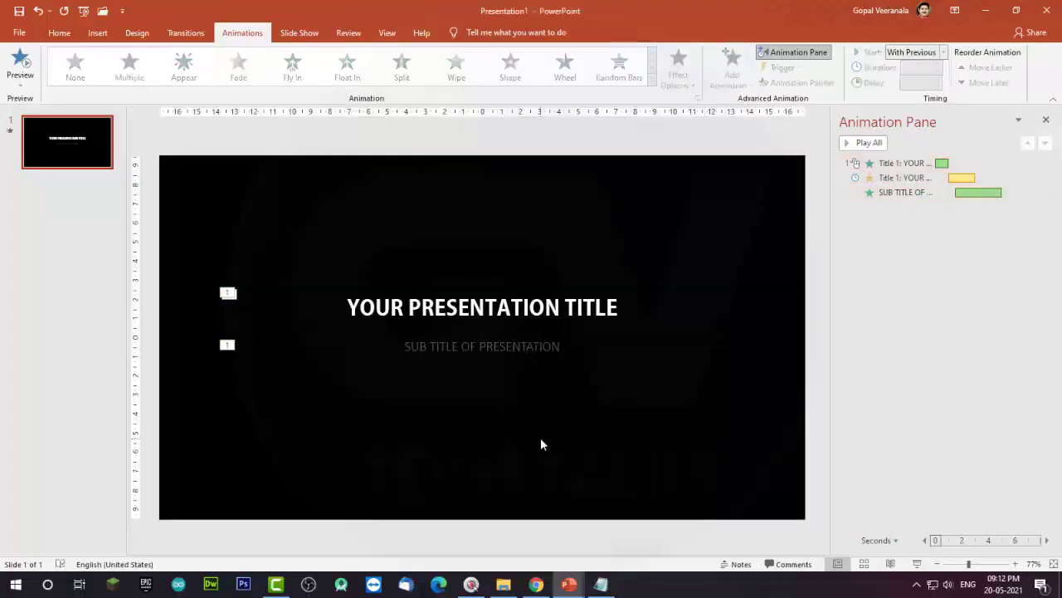